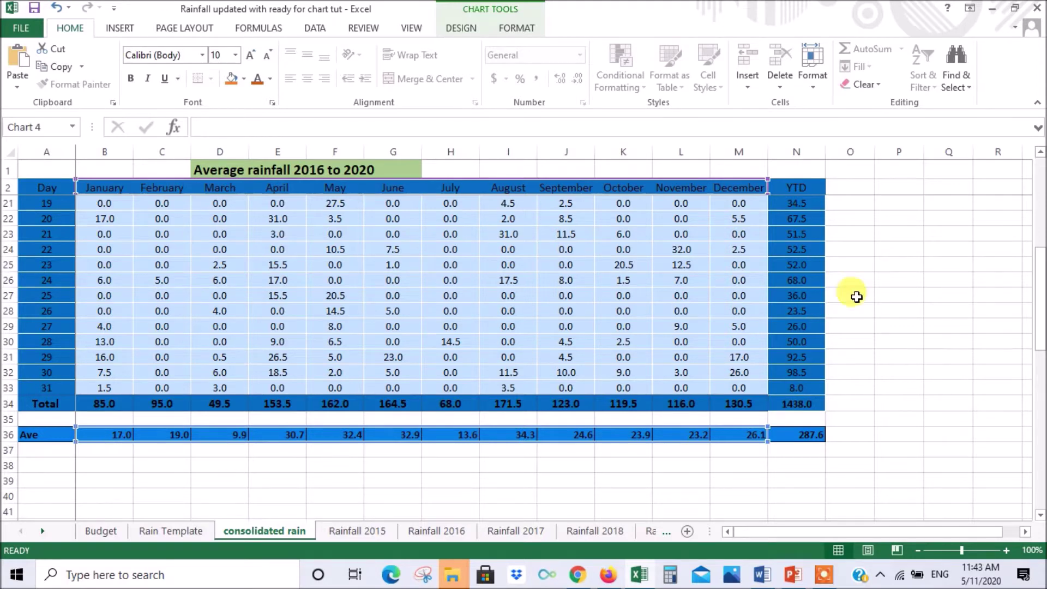
Select the January–December headers B2:M2 together with the Ave row averages B36:M36.
{"action": "left_click", "coordinate": [886, 294]}
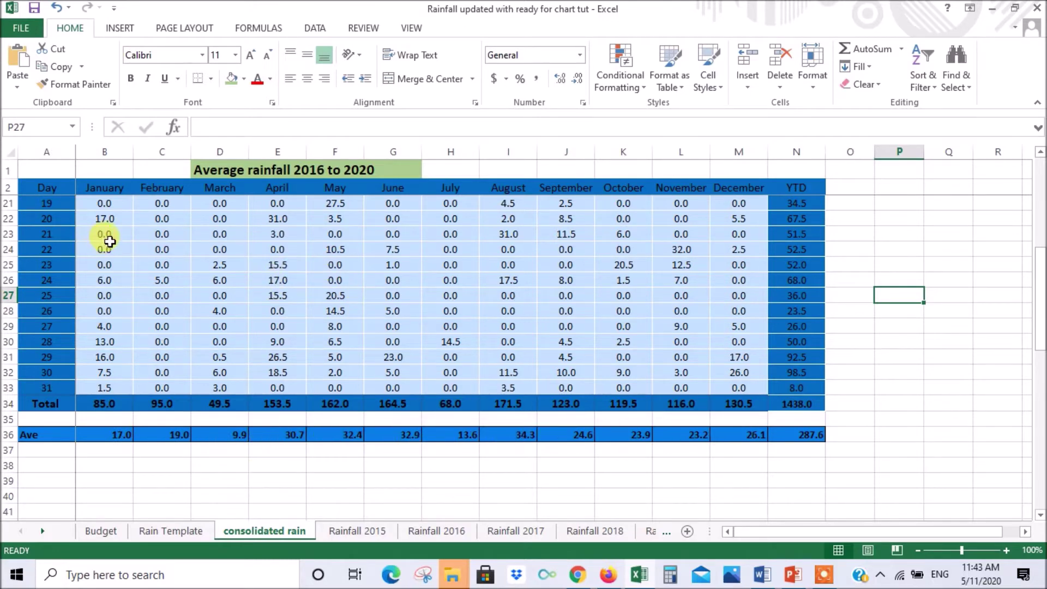
{"action": "left_click_drag", "start_coordinate": [103, 188], "coordinate": [725, 187]}
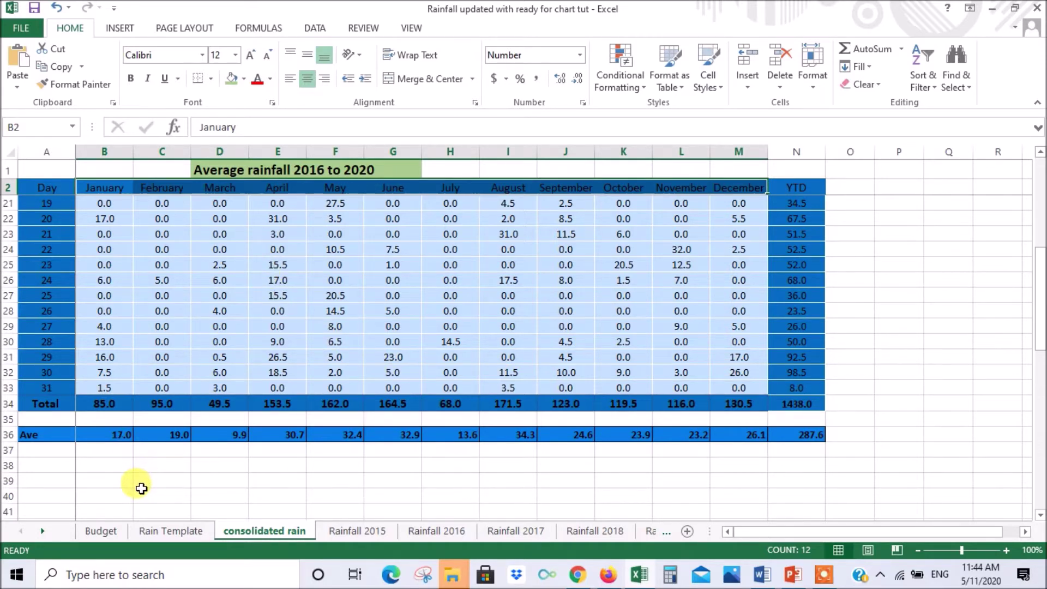
{"action": "left_click_drag", "start_coordinate": [112, 433], "coordinate": [727, 434]}
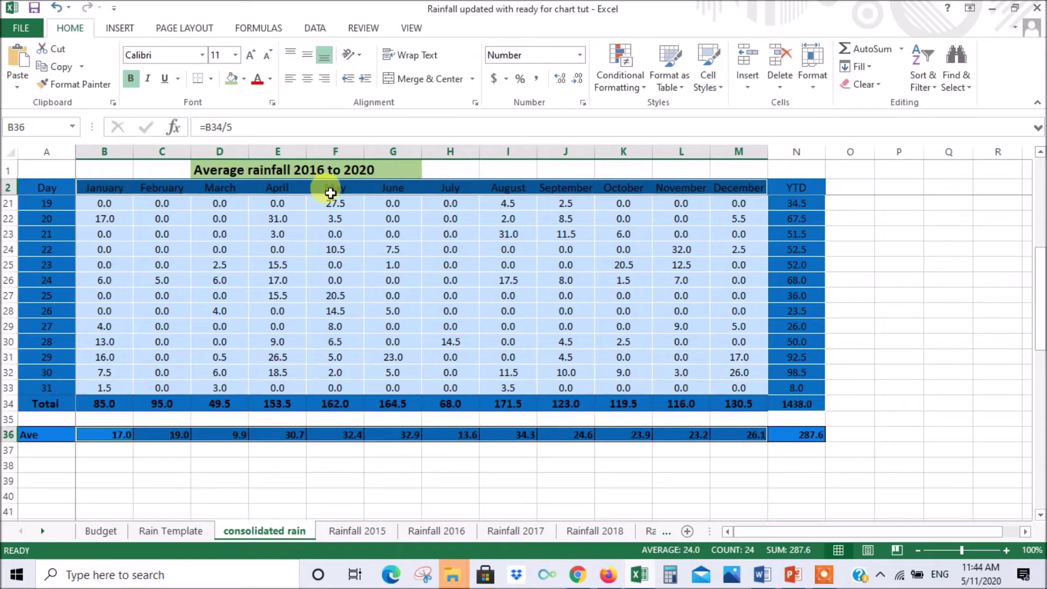
Preview the recommended Line chart for the selection, then cancel without inserting it.
{"action": "left_click", "coordinate": [120, 29]}
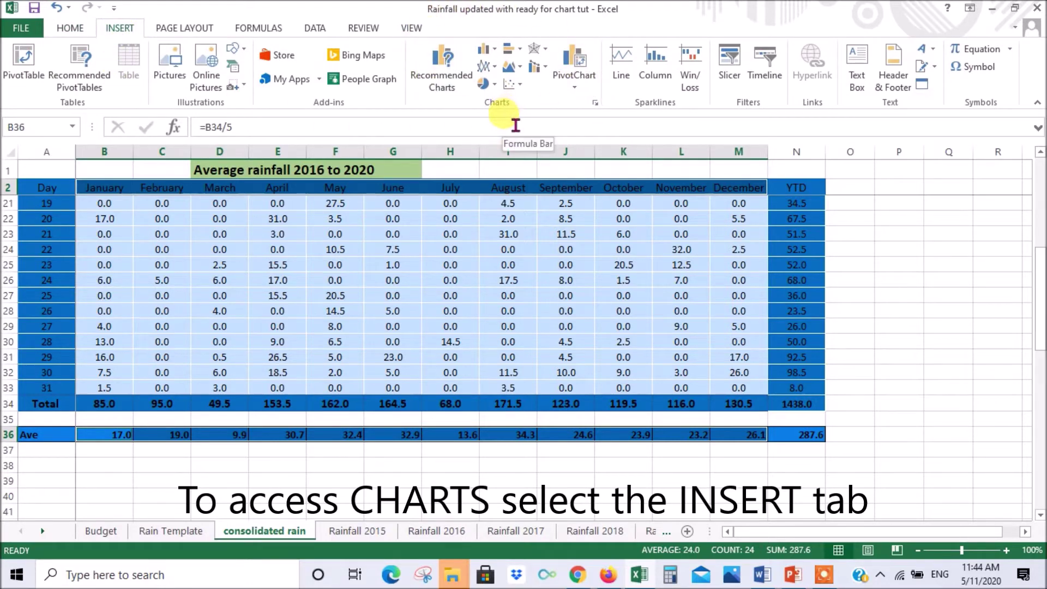
{"action": "left_click", "coordinate": [451, 75]}
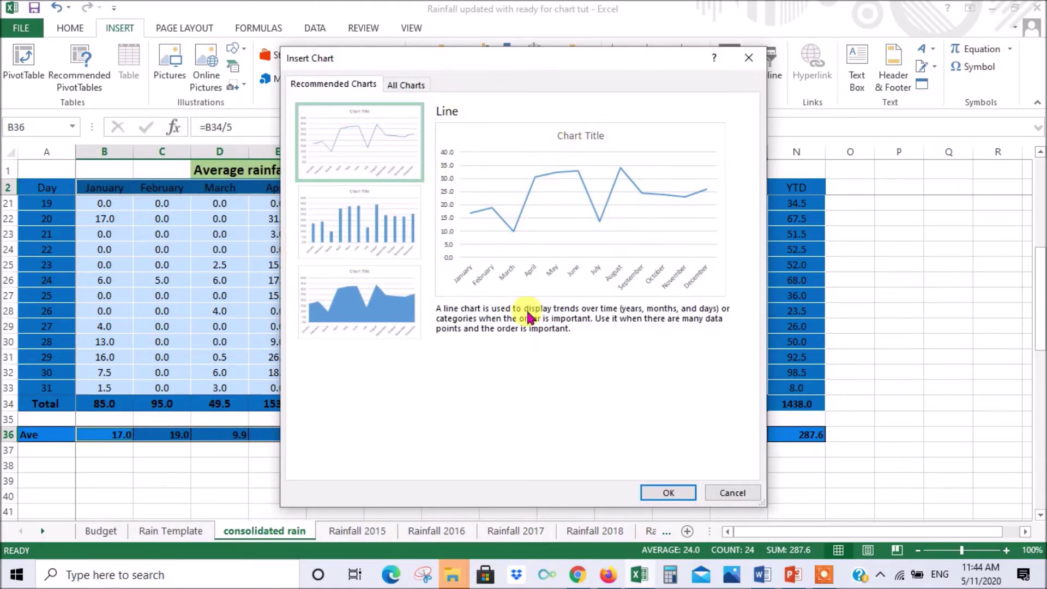
{"action": "left_click", "coordinate": [733, 493]}
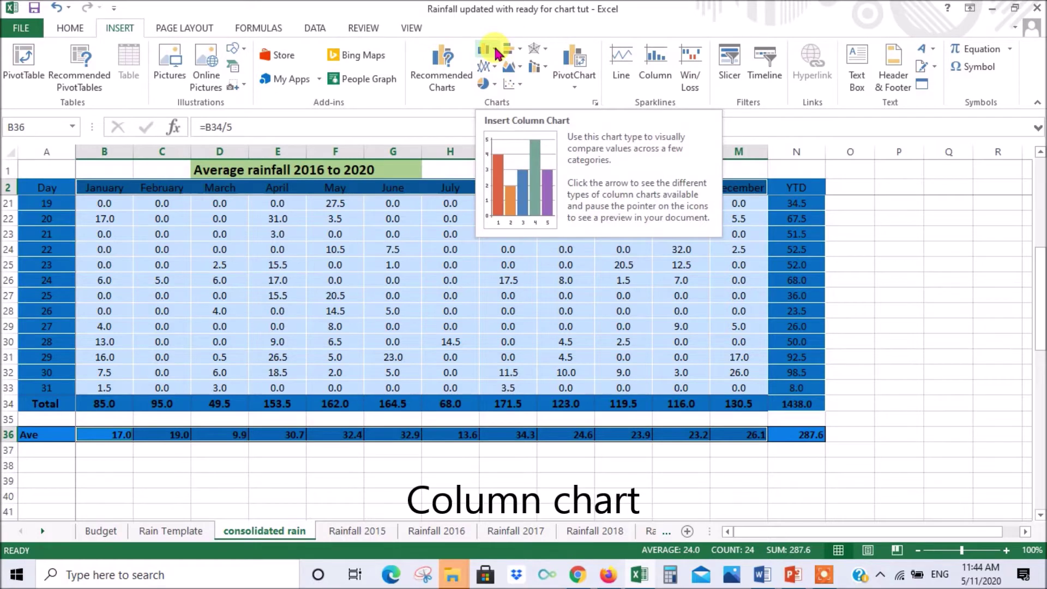
{"action": "left_click", "coordinate": [497, 53]}
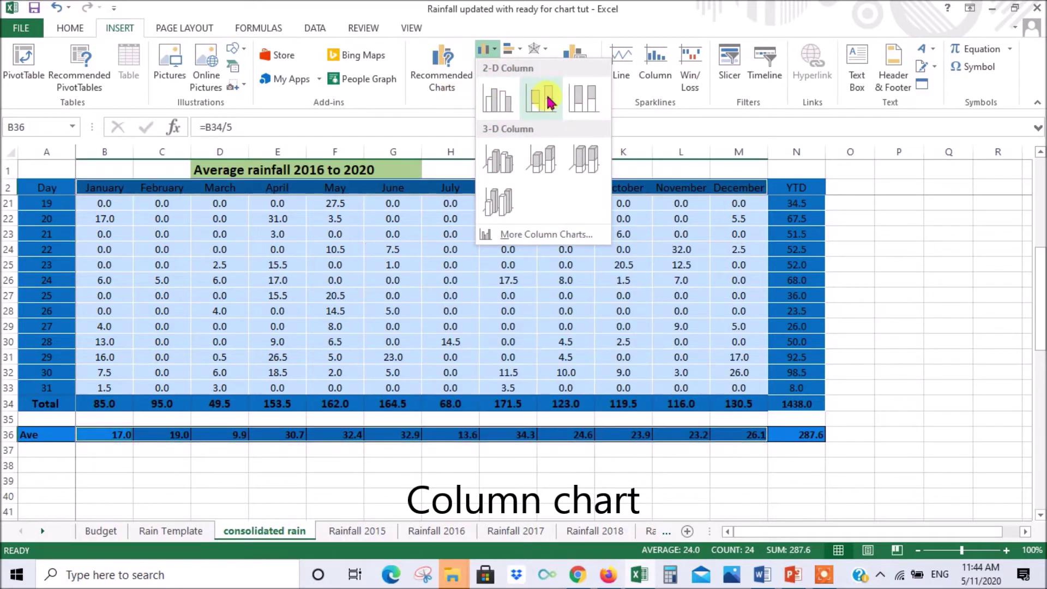
Insert a 3-D Clustered Column chart of the twelve monthly average rainfall values.
{"action": "left_click", "coordinate": [499, 161]}
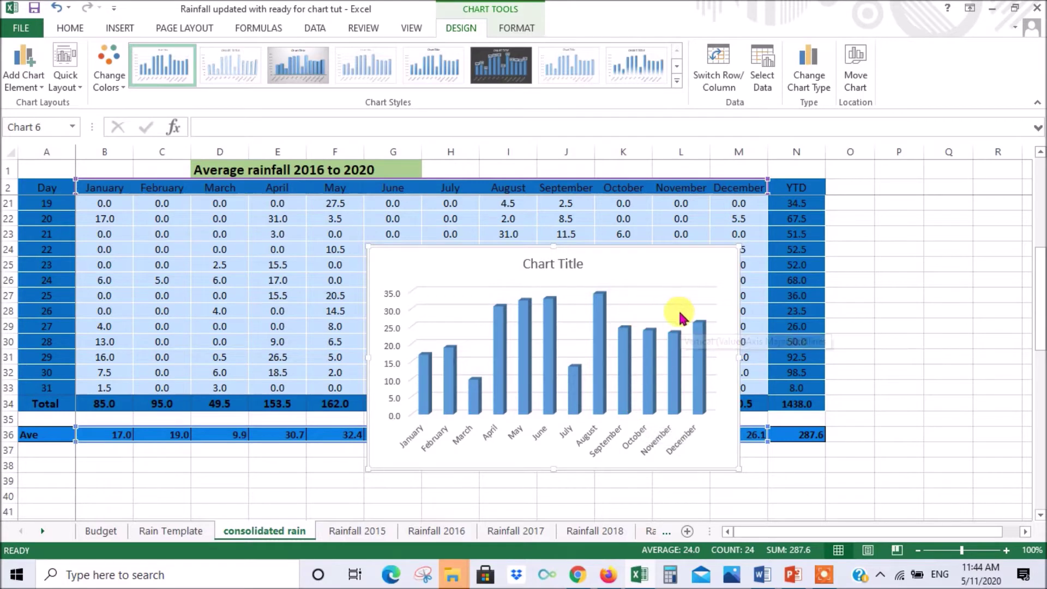
Apply the dark Style 9 from the Chart Styles gallery to the column chart.
{"action": "mouse_move", "coordinate": [505, 313]}
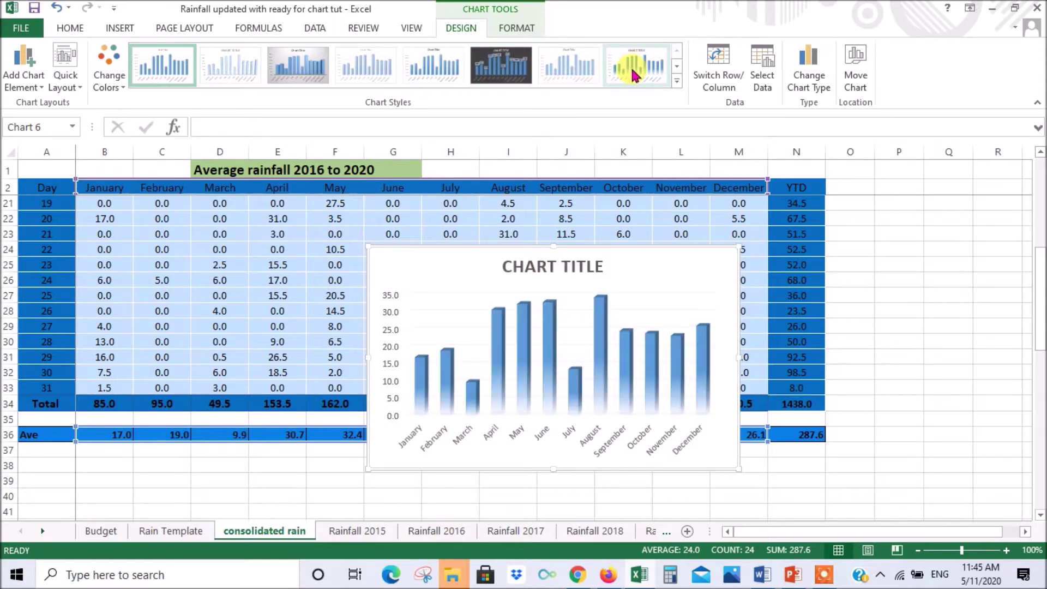
{"action": "left_click", "coordinate": [676, 82]}
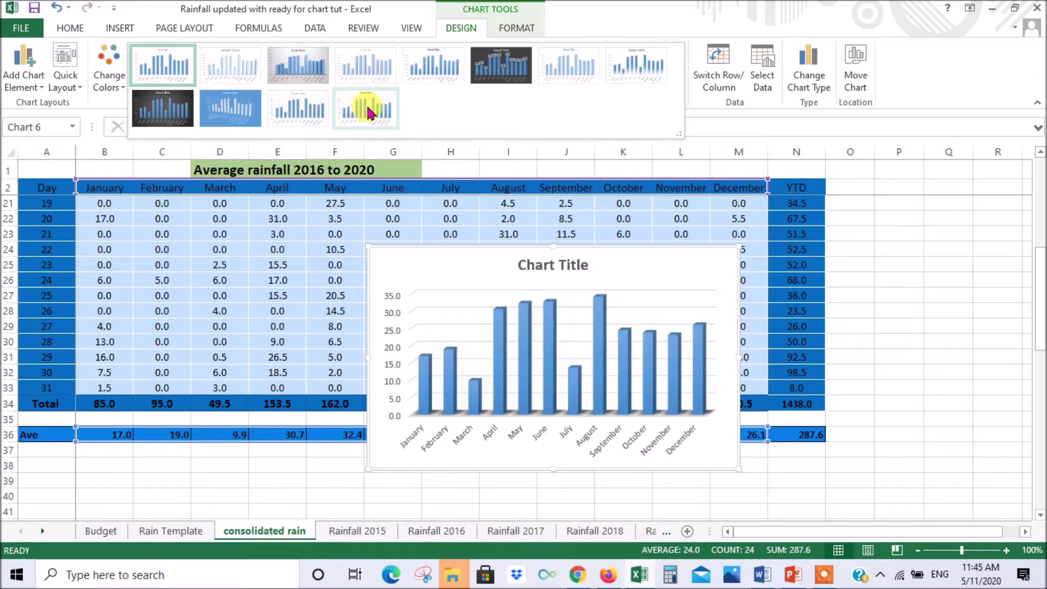
{"action": "left_click", "coordinate": [153, 112]}
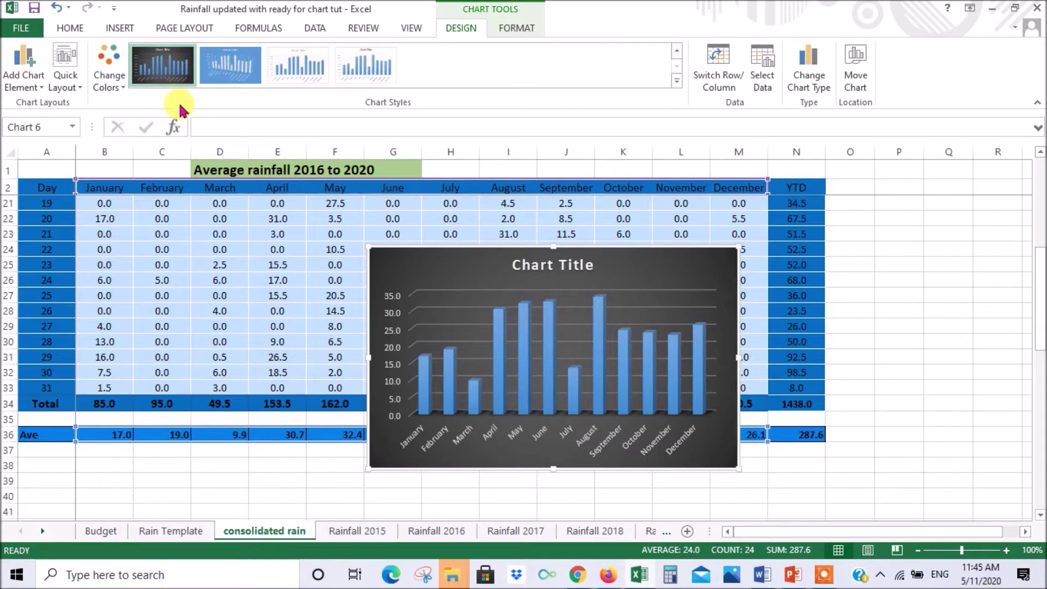
{"action": "left_click", "coordinate": [79, 89]}
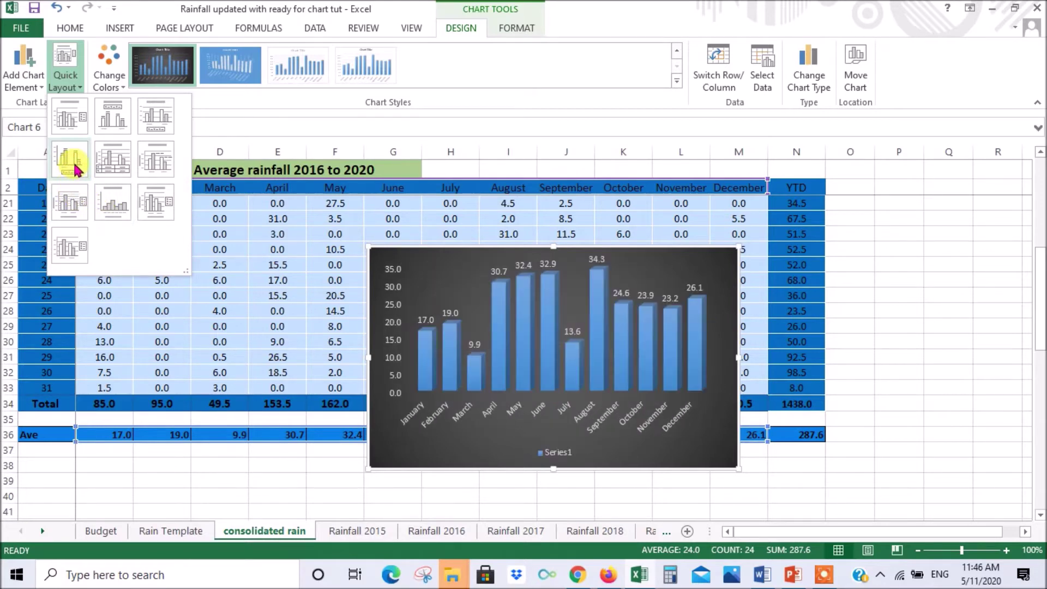
Apply Quick Layout 4, showing value labels on every column and a bottom legend.
{"action": "left_click", "coordinate": [75, 164]}
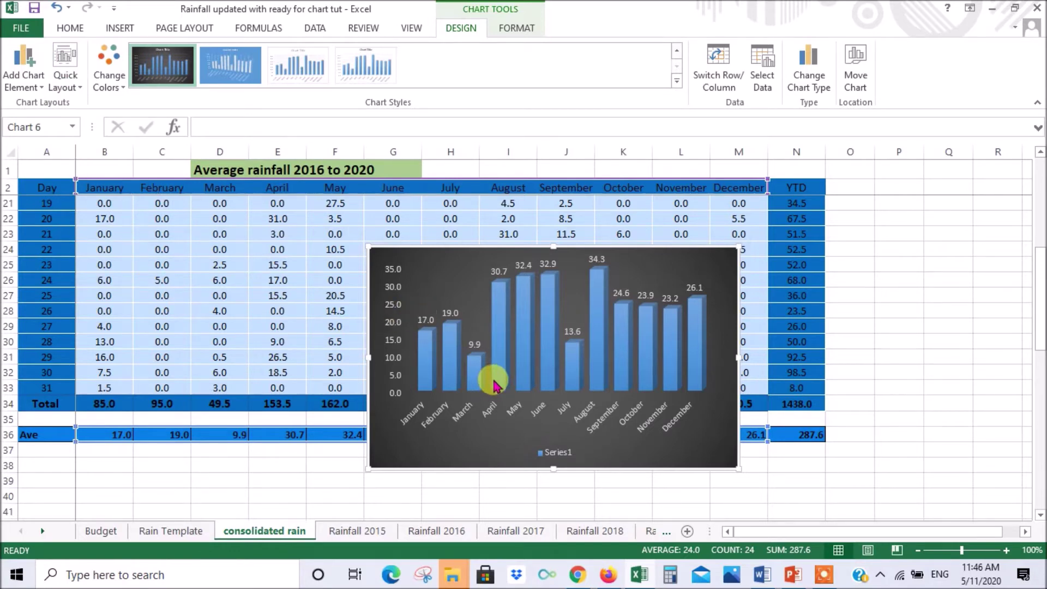
Add a chart title placed above the chart.
{"action": "left_click", "coordinate": [44, 90]}
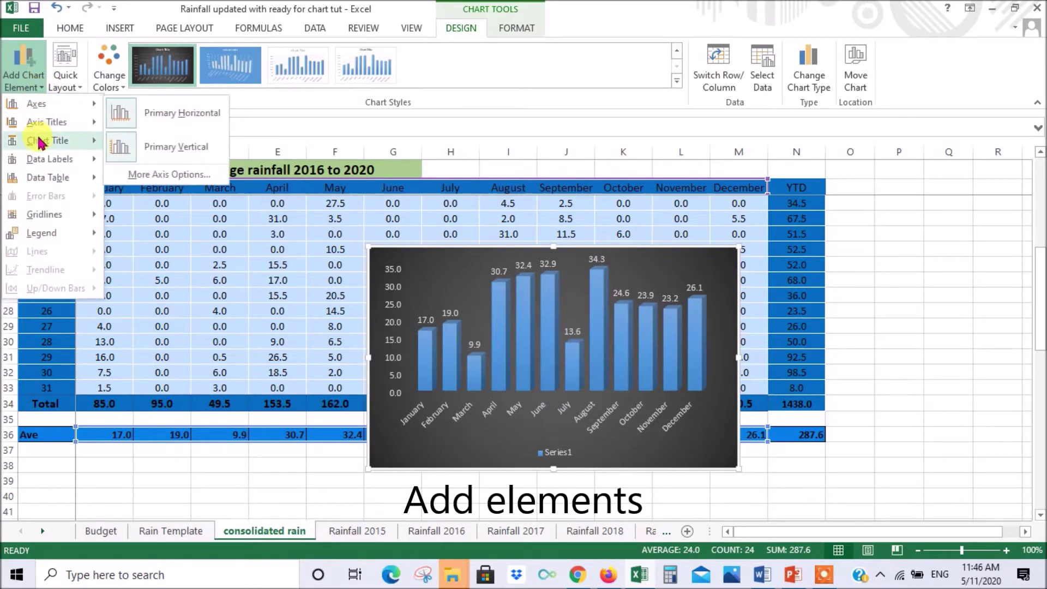
{"action": "mouse_move", "coordinate": [39, 146]}
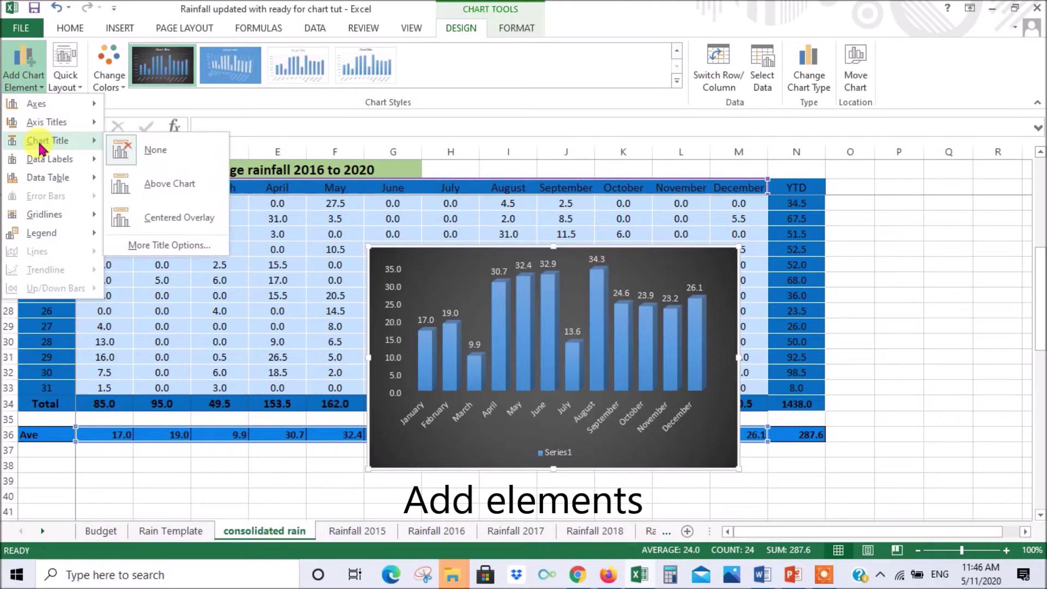
{"action": "left_click", "coordinate": [178, 188]}
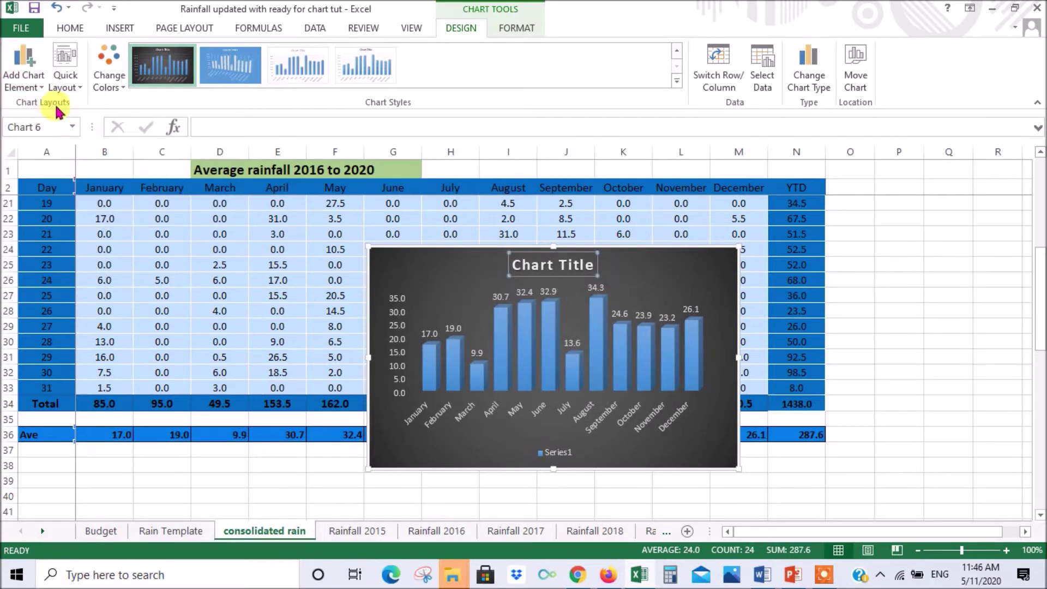
Add primary horizontal and primary vertical axis titles to the chart.
{"action": "left_click", "coordinate": [43, 87]}
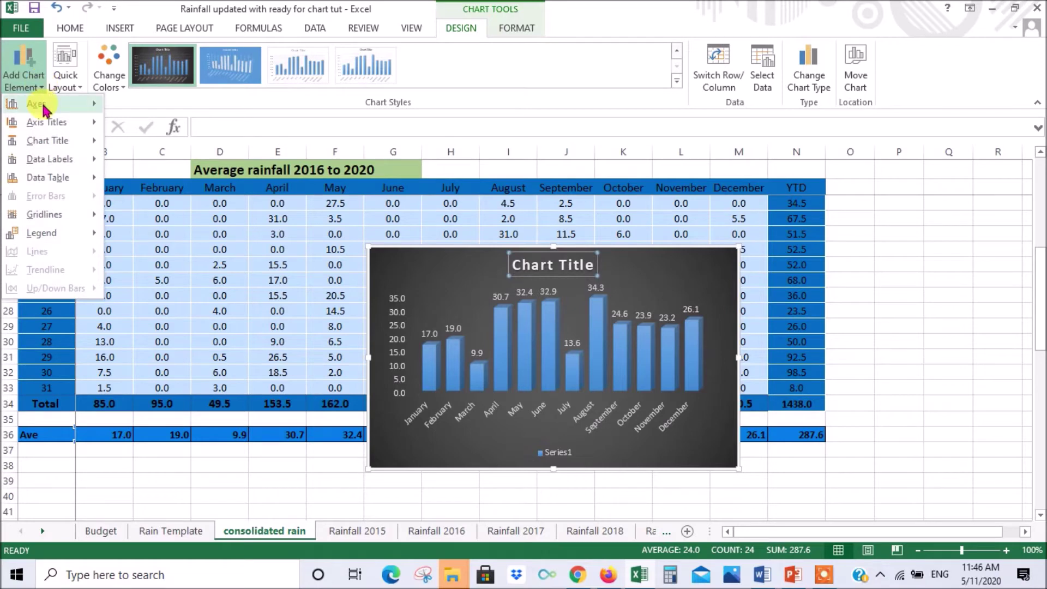
{"action": "mouse_move", "coordinate": [49, 122]}
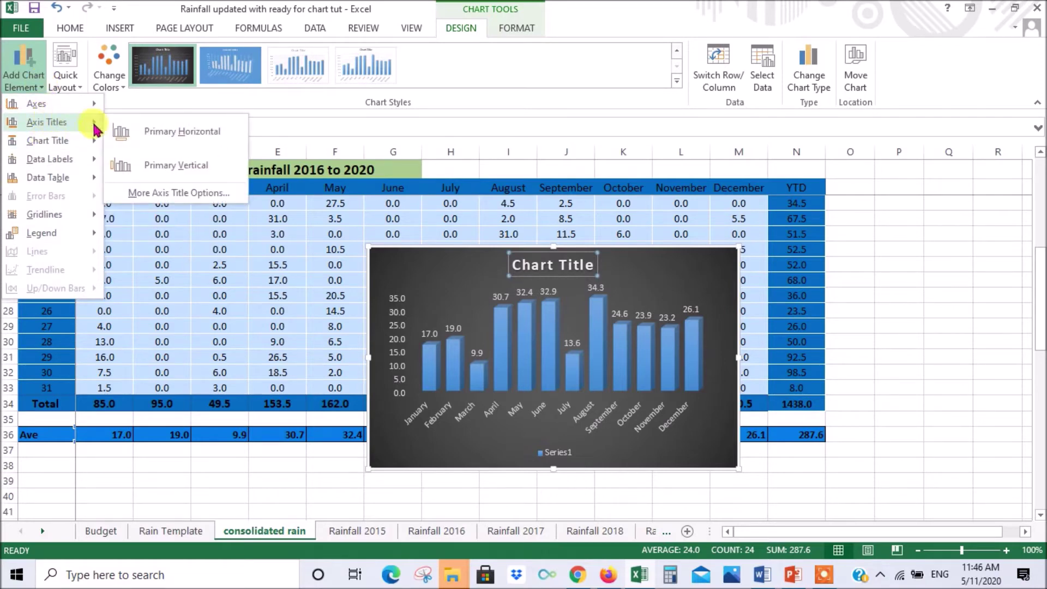
{"action": "left_click", "coordinate": [175, 132]}
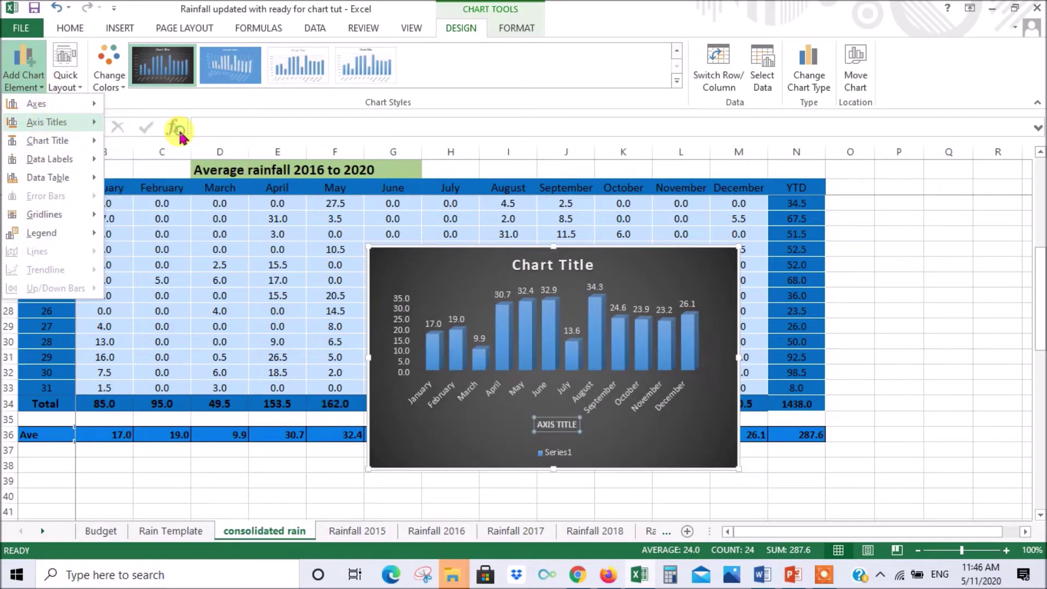
{"action": "left_click", "coordinate": [22, 71]}
{"action": "mouse_move", "coordinate": [57, 122]}
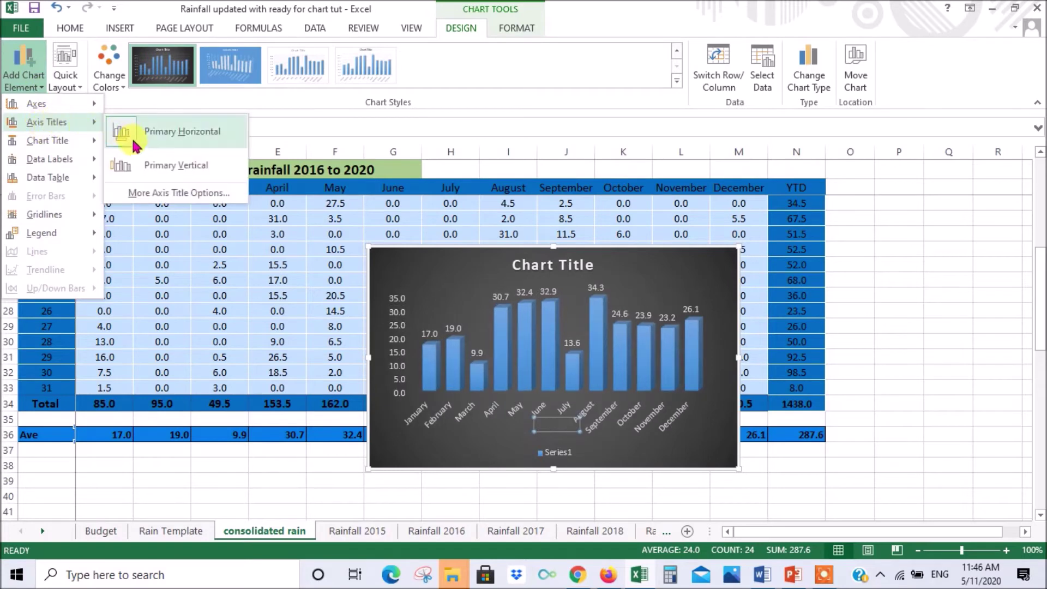
{"action": "left_click", "coordinate": [143, 167]}
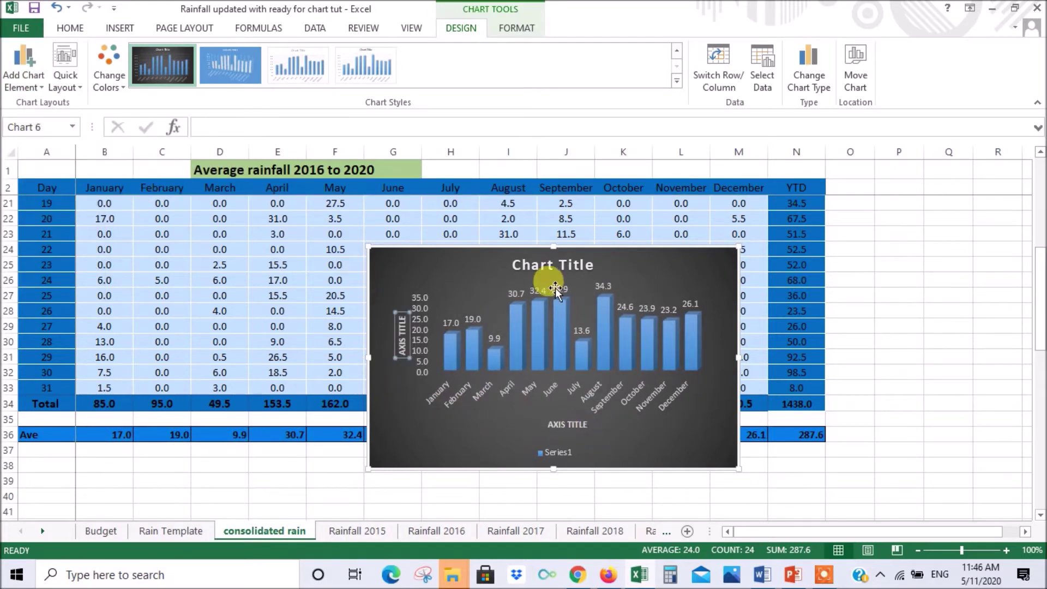
{"action": "mouse_move", "coordinate": [546, 347]}
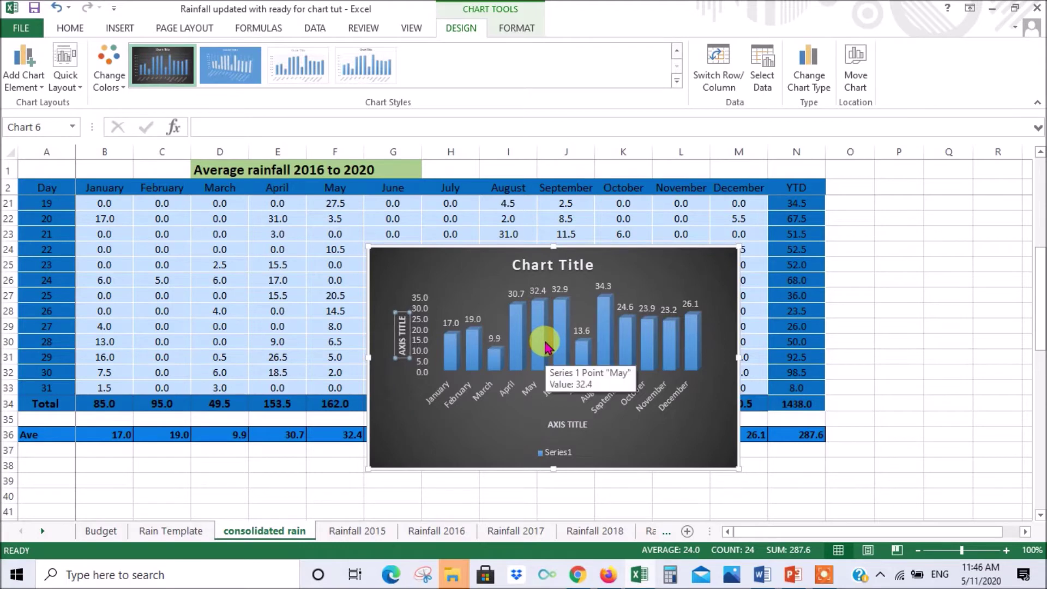
{"action": "left_click", "coordinate": [537, 263]}
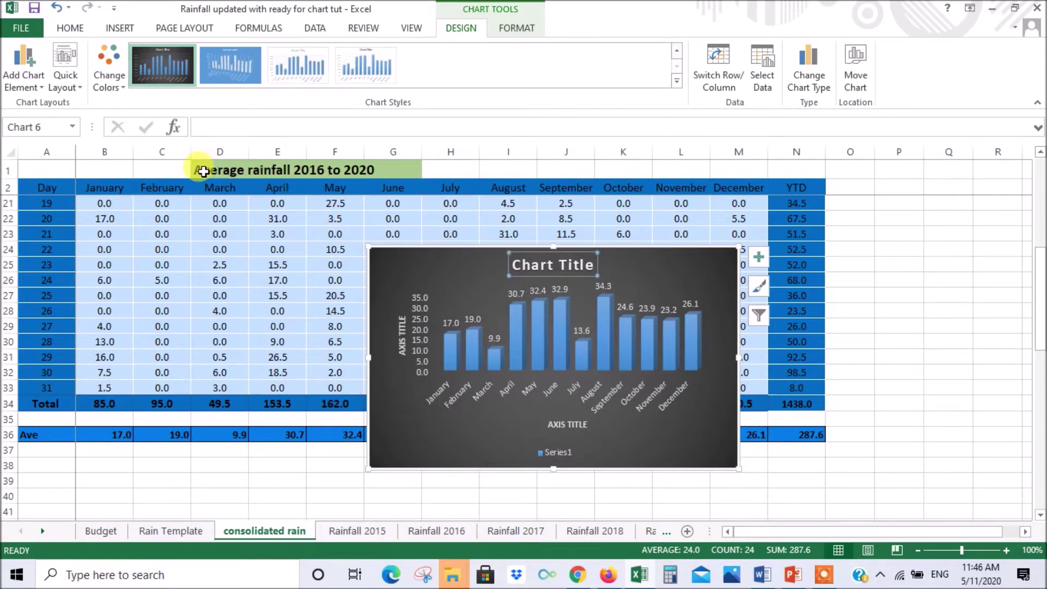
Copy the heading 'Average rainfall 2016 to 2020' and paste it over the 'Chart Title' placeholder.
{"action": "left_click_drag", "start_coordinate": [202, 171], "coordinate": [389, 173]}
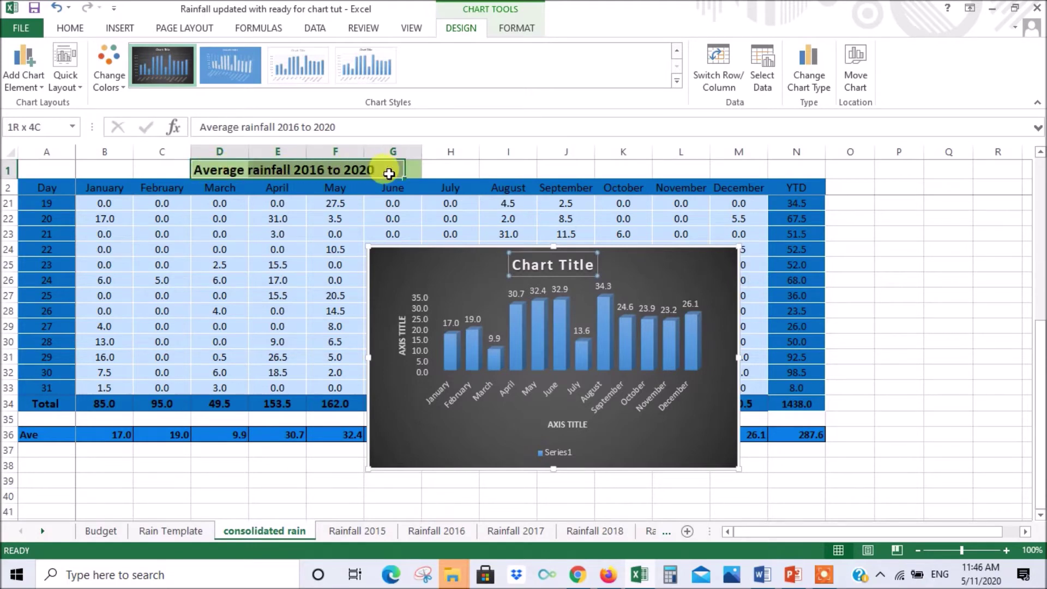
{"action": "right_click", "coordinate": [353, 168]}
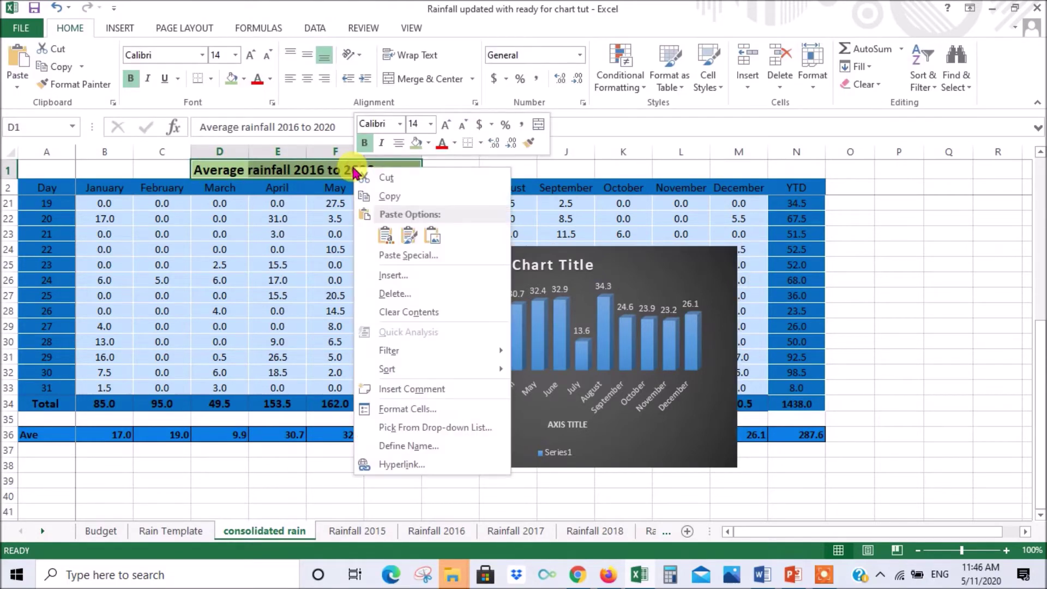
{"action": "left_click", "coordinate": [385, 198]}
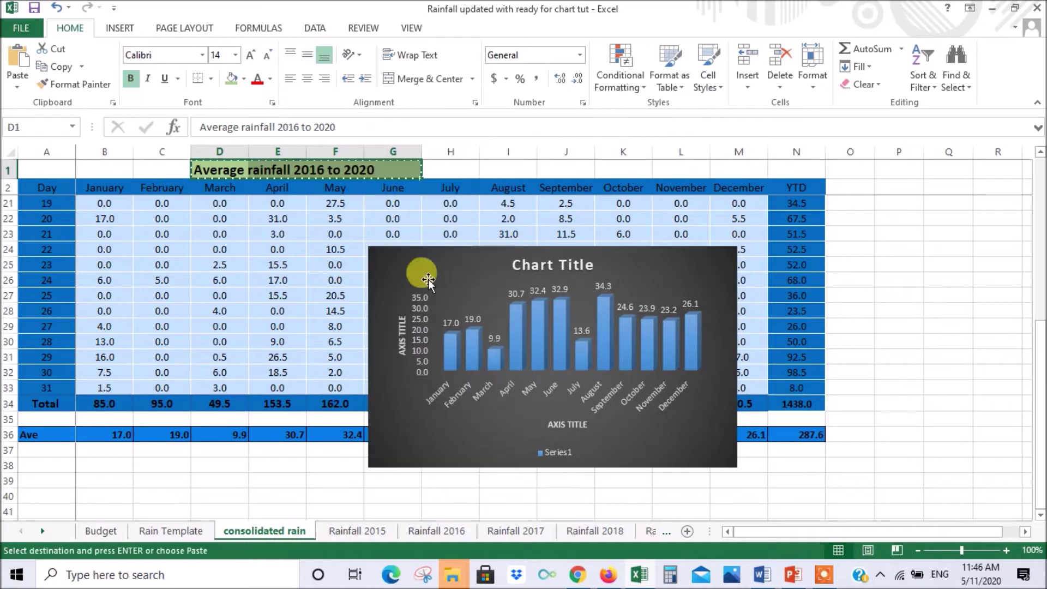
{"action": "left_click", "coordinate": [521, 266]}
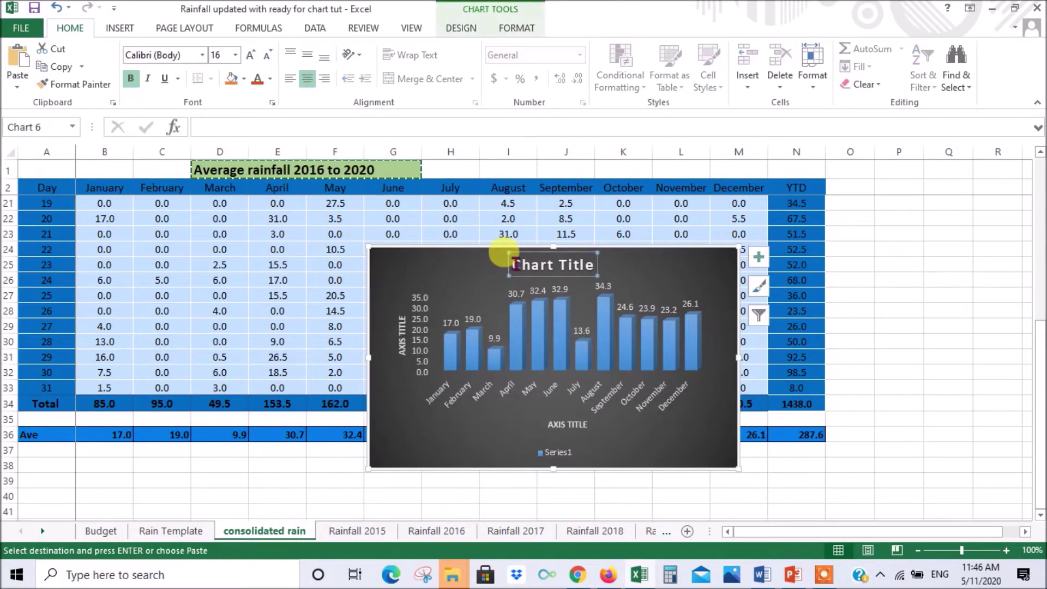
{"action": "left_click_drag", "start_coordinate": [512, 266], "coordinate": [585, 269]}
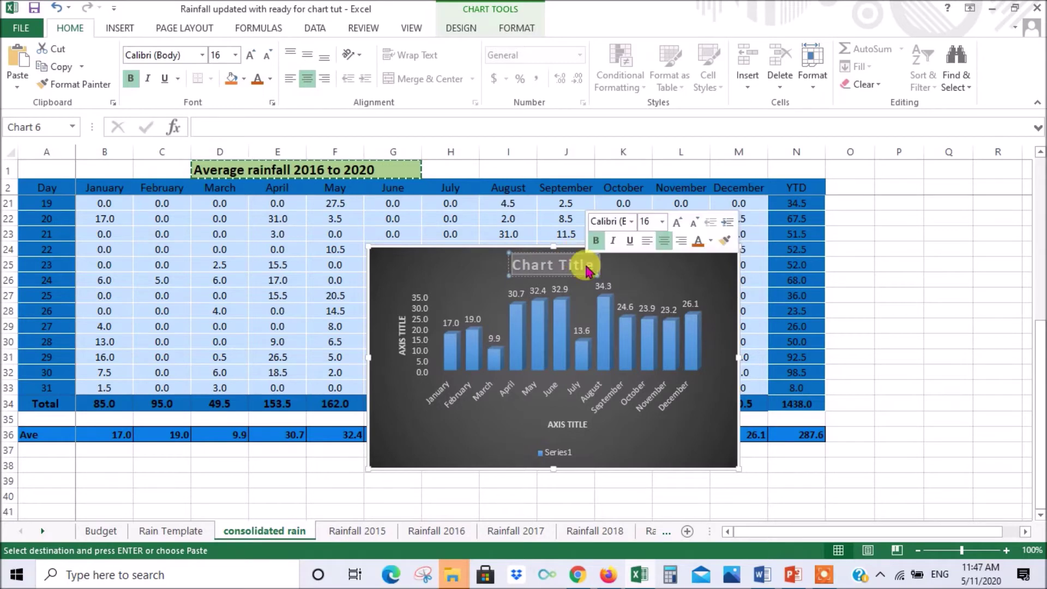
{"action": "right_click", "coordinate": [586, 271]}
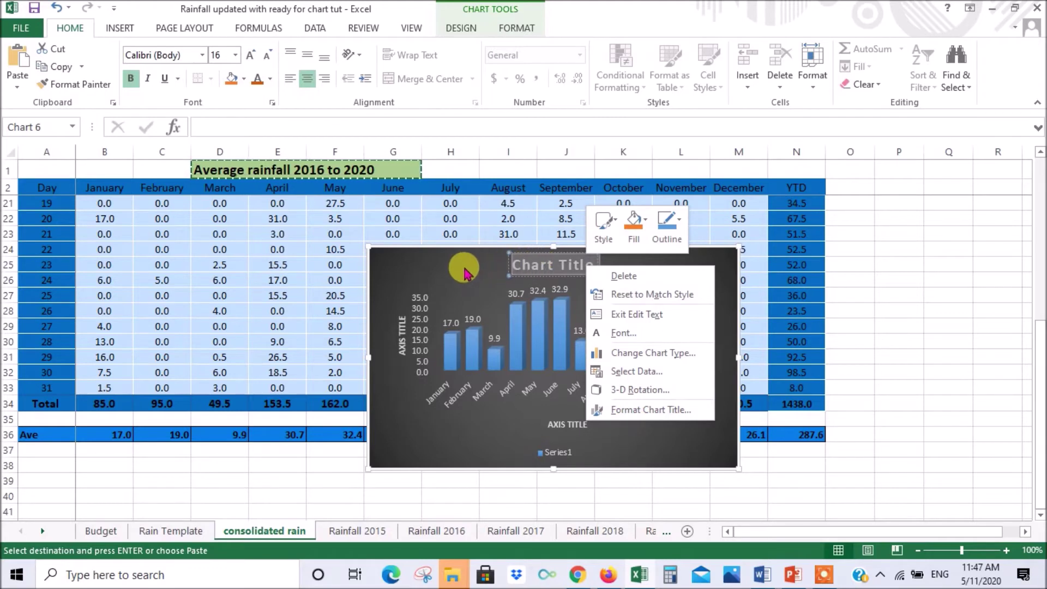
{"action": "key", "text": "Escape"}
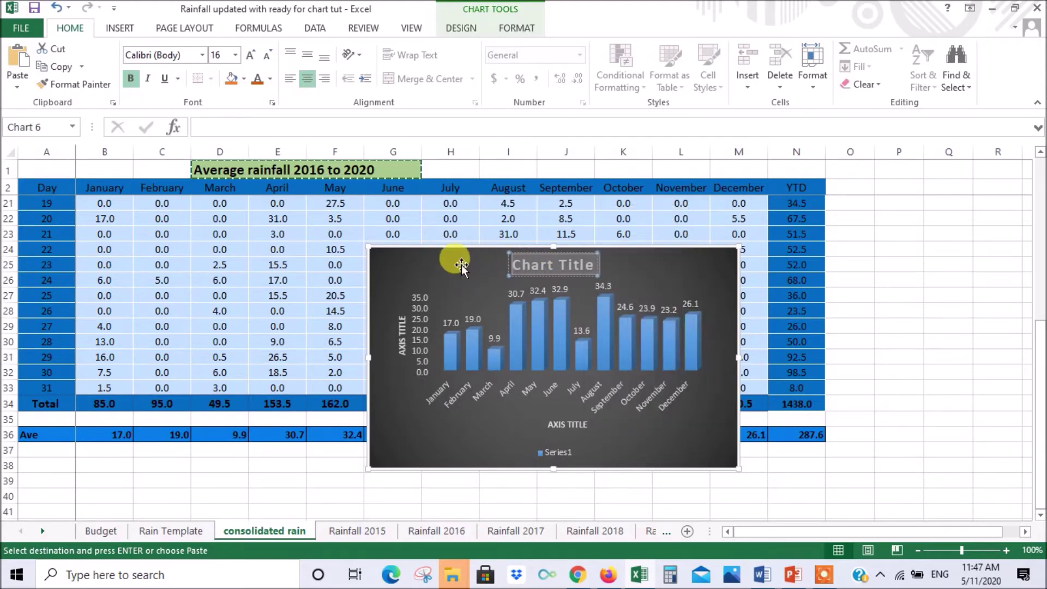
{"action": "key", "text": "ctrl+v"}
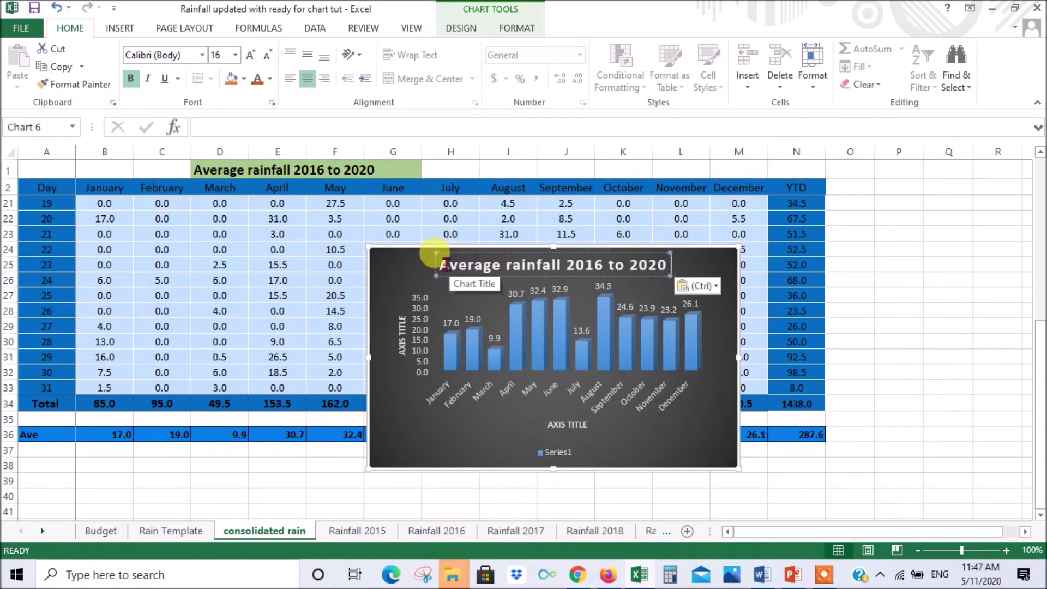
Enlarge the new chart title's font size and colour it orange.
{"action": "left_click_drag", "start_coordinate": [439, 266], "coordinate": [646, 265]}
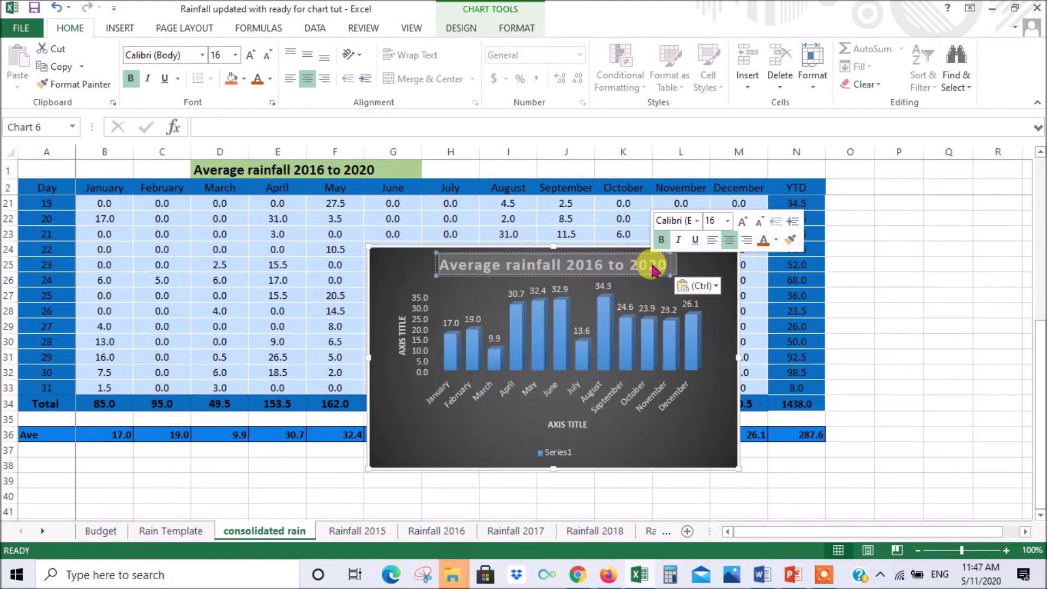
{"action": "left_click", "coordinate": [728, 223]}
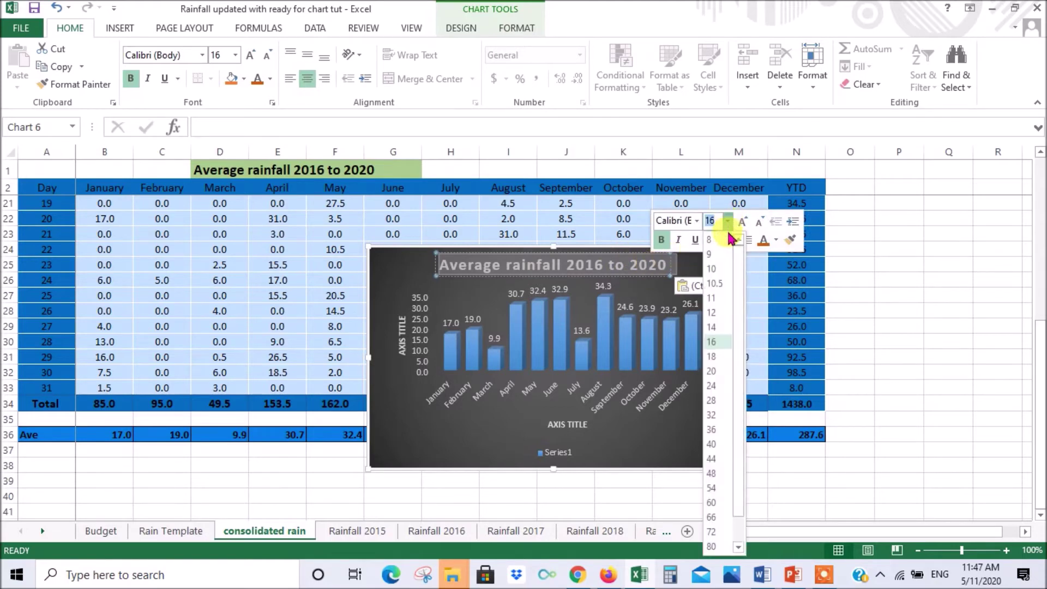
{"action": "left_click", "coordinate": [713, 327]}
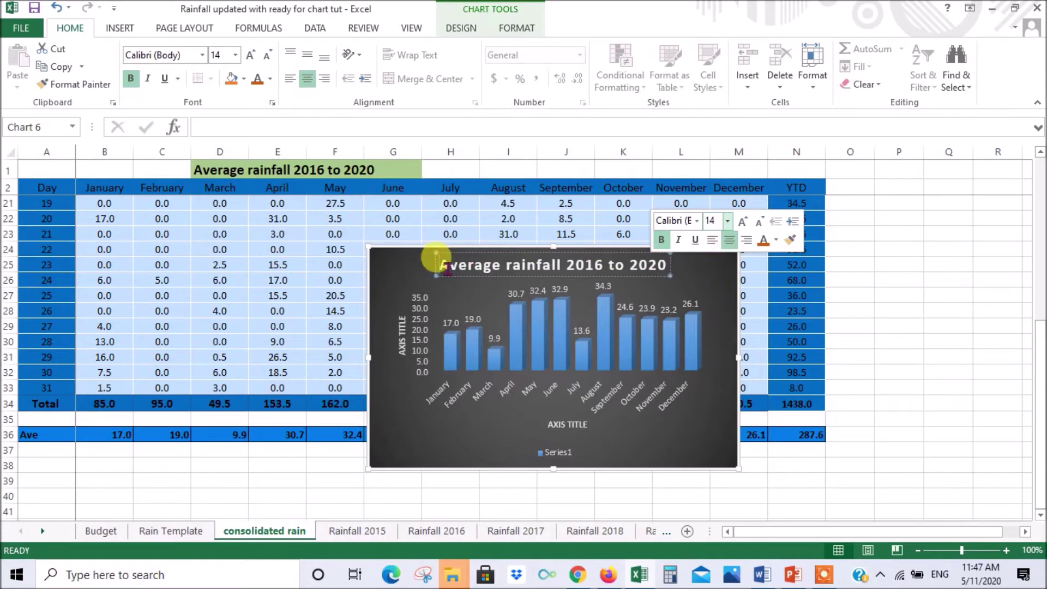
{"action": "left_click_drag", "start_coordinate": [444, 266], "coordinate": [651, 266]}
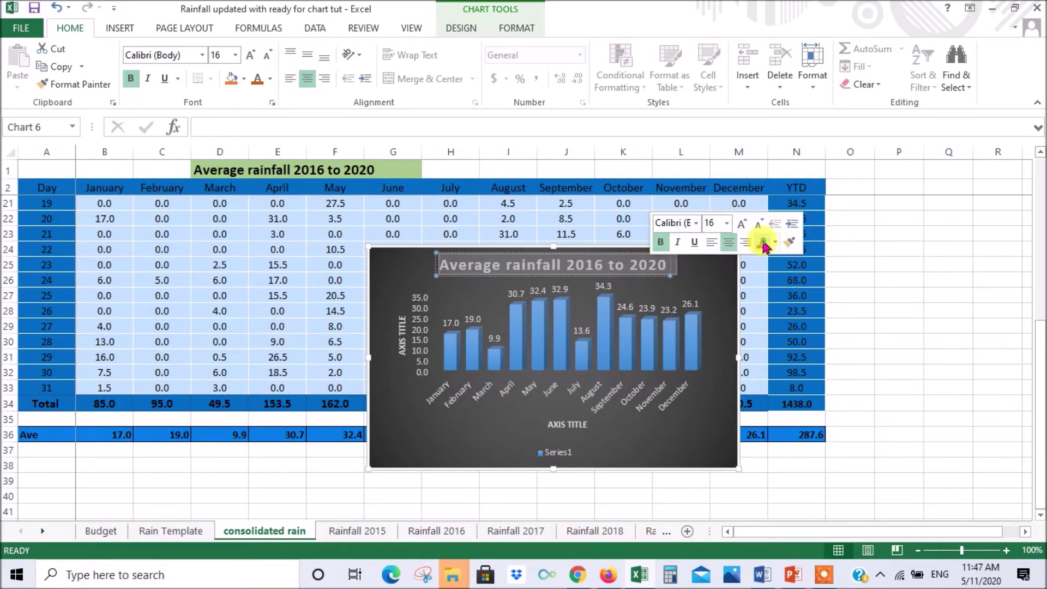
{"action": "left_click", "coordinate": [764, 245]}
{"action": "left_click", "coordinate": [715, 285]}
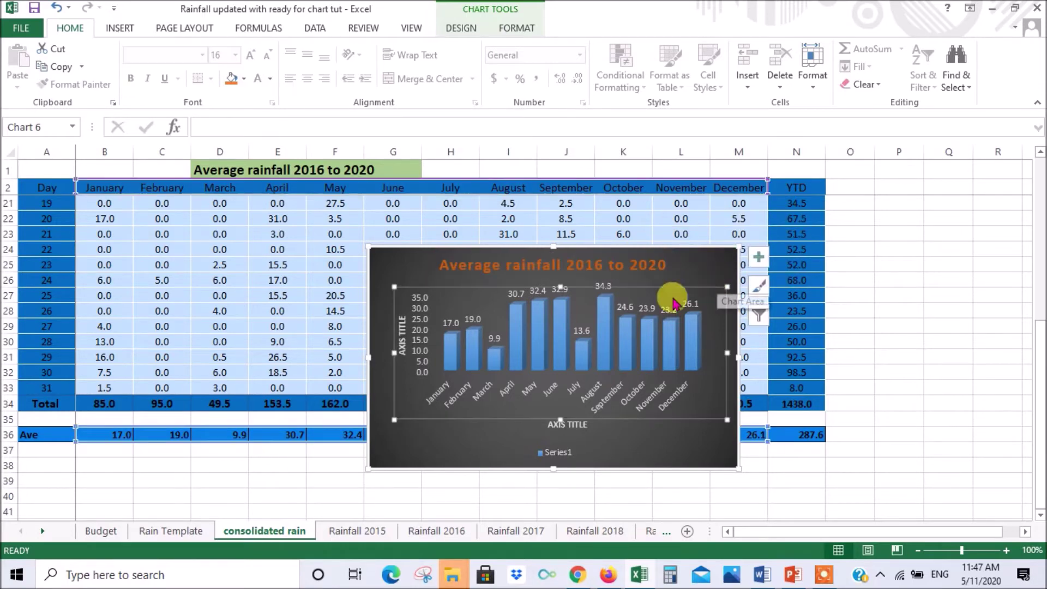
{"action": "left_click", "coordinate": [585, 425]}
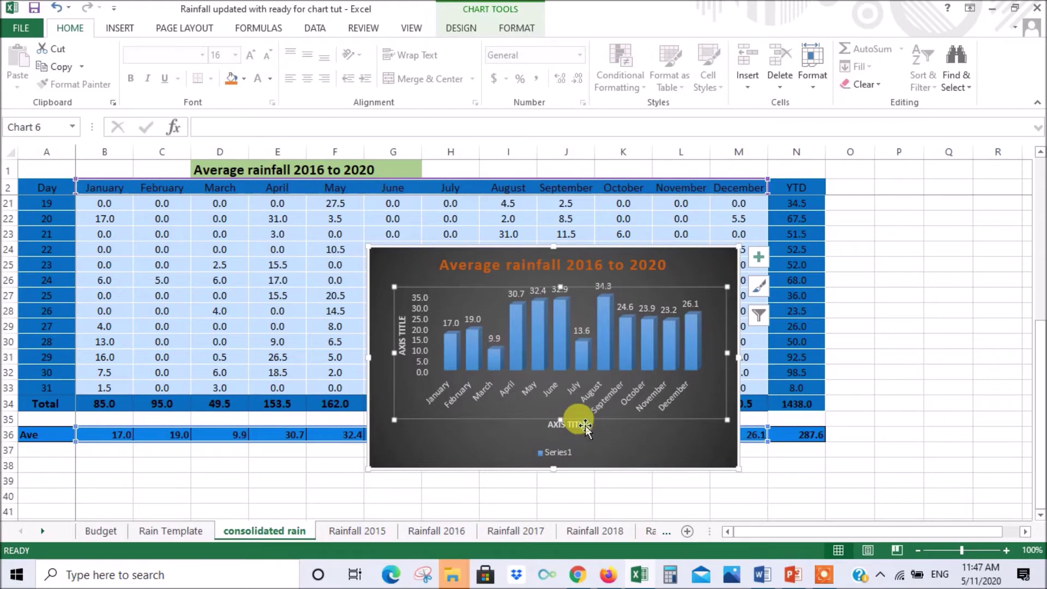
{"action": "left_click", "coordinate": [600, 436]}
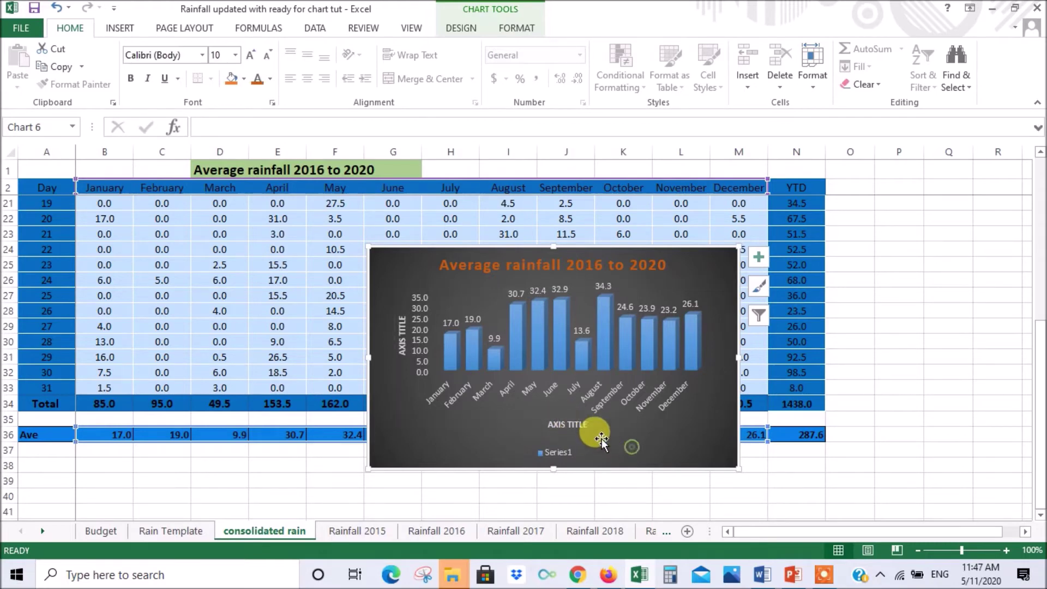
{"action": "left_click", "coordinate": [566, 424]}
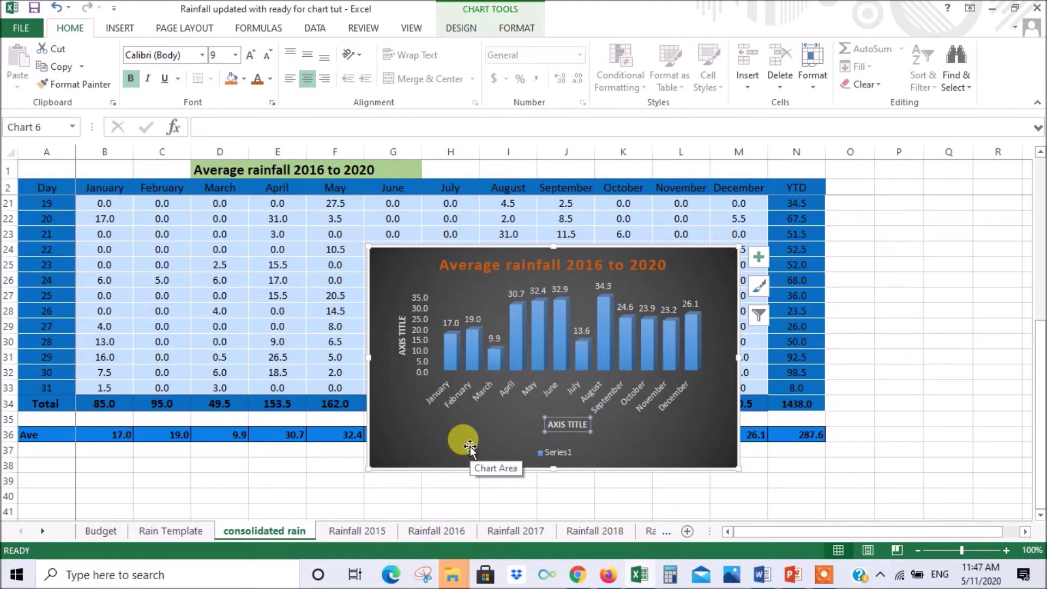
Title the horizontal axis Month and the vertical axis mms.
{"action": "type", "text": "March"}
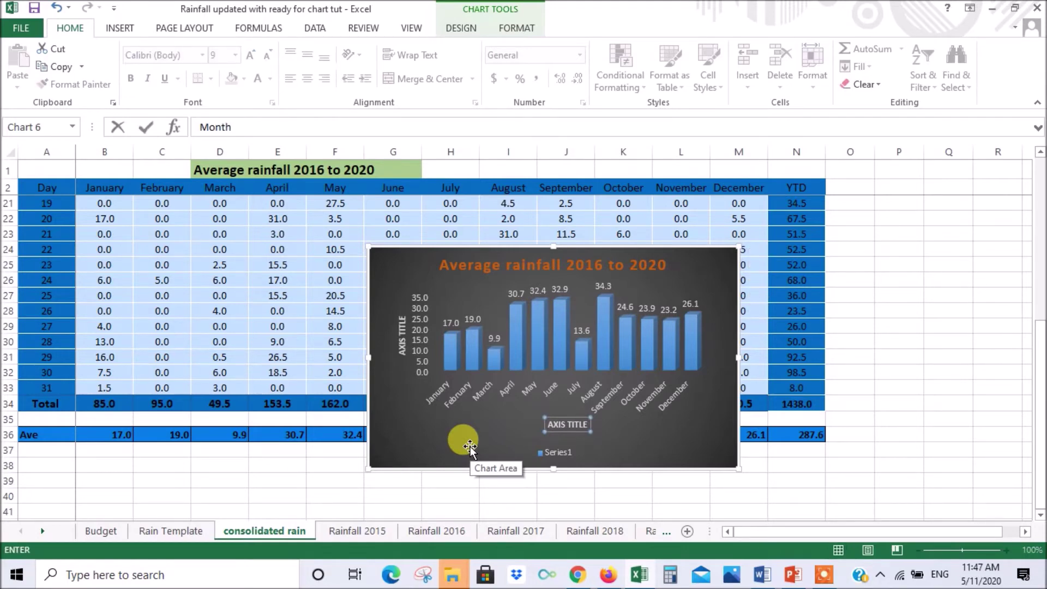
{"action": "key", "text": "Return"}
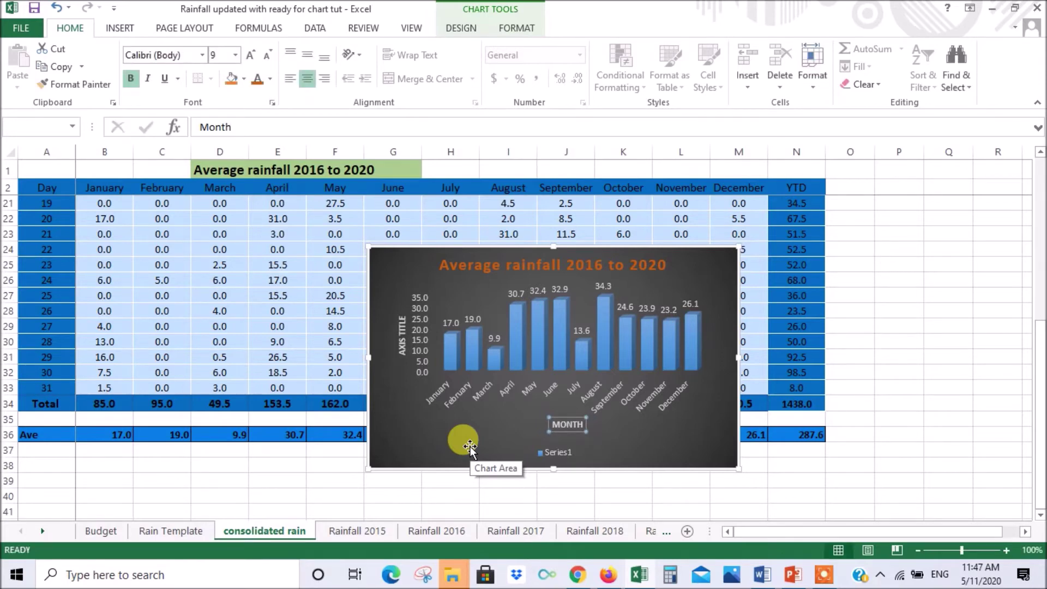
{"action": "left_click", "coordinate": [402, 337]}
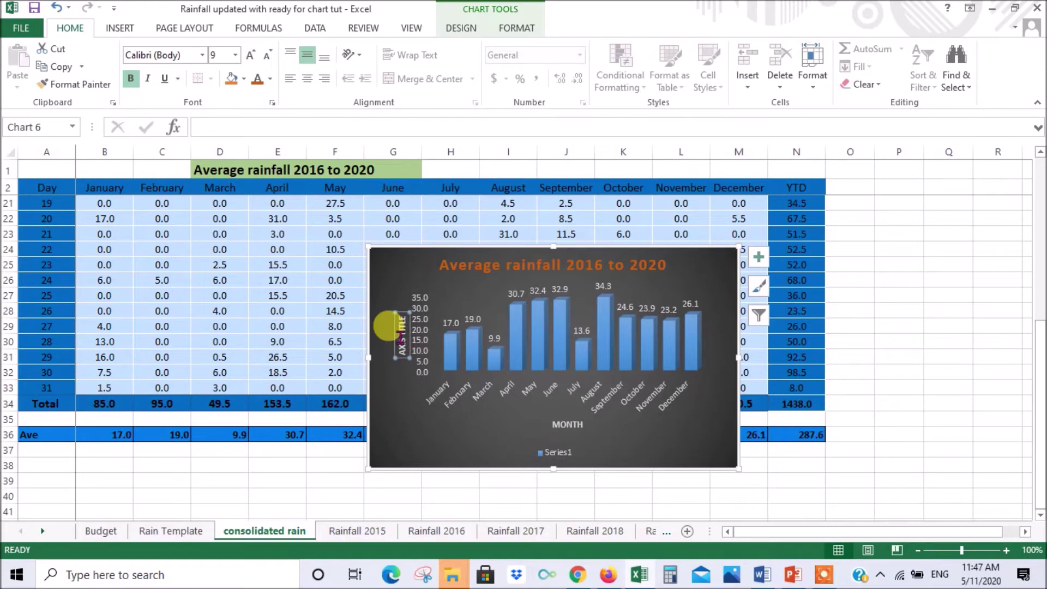
{"action": "type", "text": "mms"}
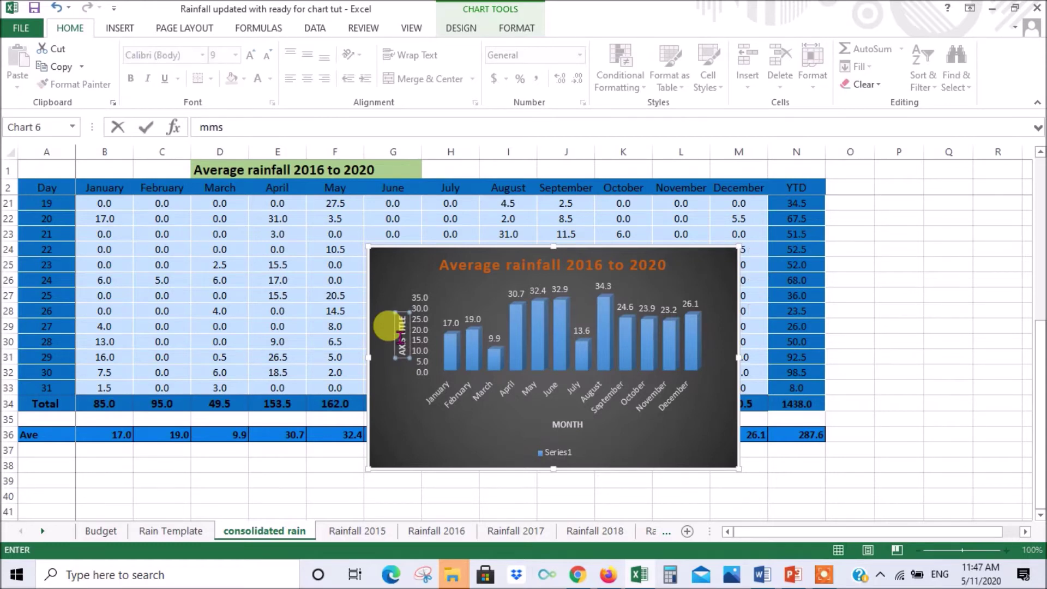
{"action": "key", "text": "Return"}
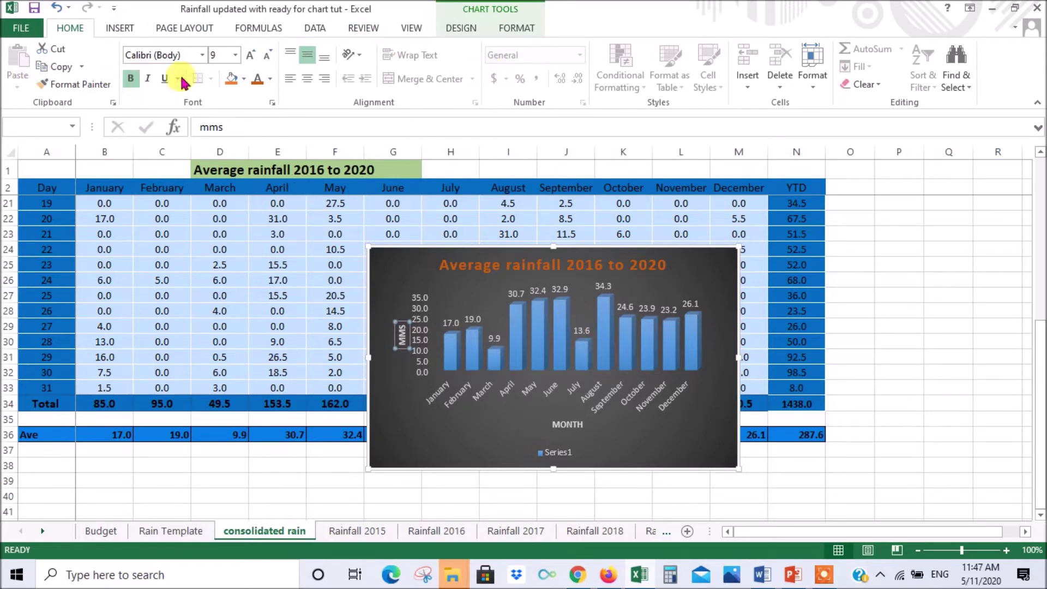
Apply the Color 4 palette from Change Colors so the columns turn green.
{"action": "left_click", "coordinate": [460, 30]}
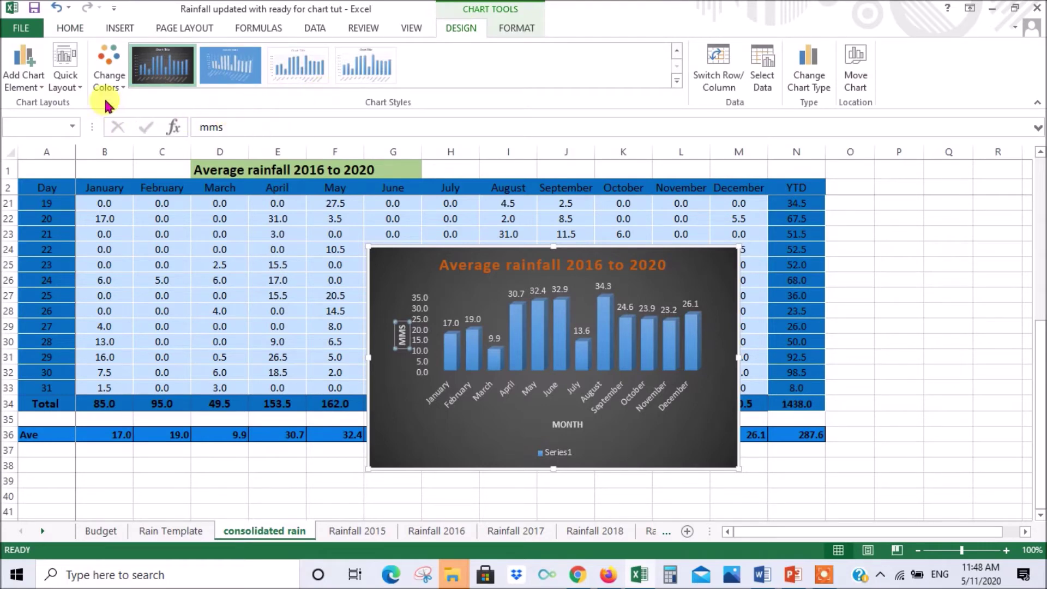
{"action": "left_click", "coordinate": [120, 87]}
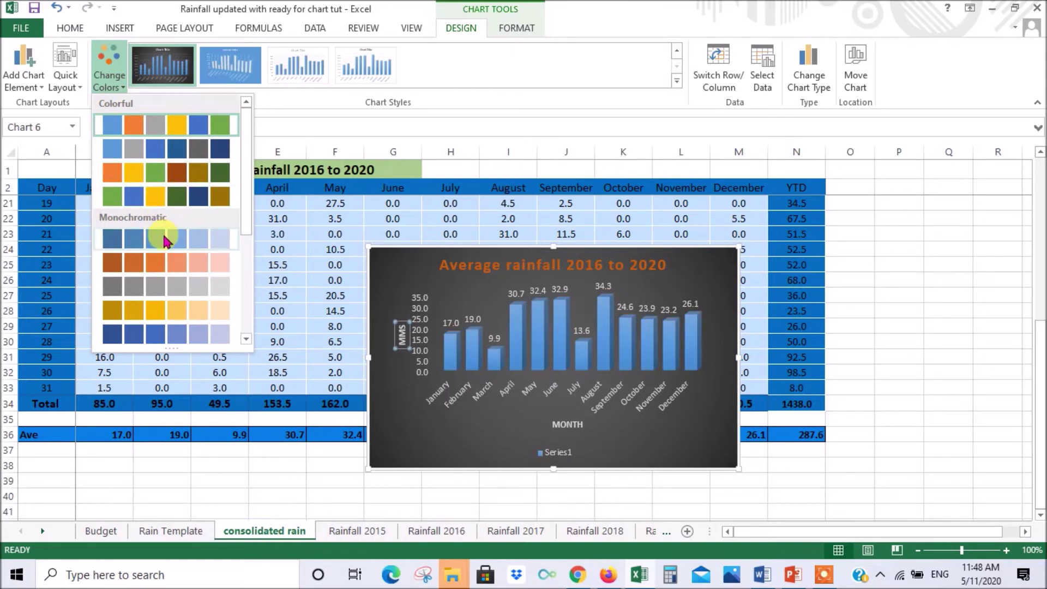
{"action": "left_click", "coordinate": [182, 195]}
{"action": "left_click", "coordinate": [182, 186]}
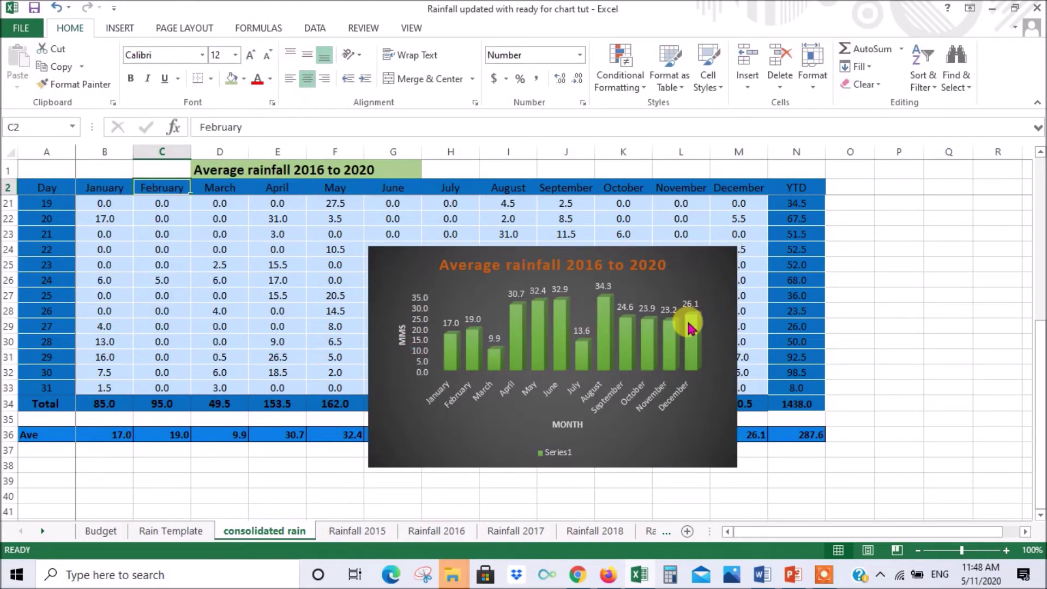
{"action": "mouse_move", "coordinate": [689, 325]}
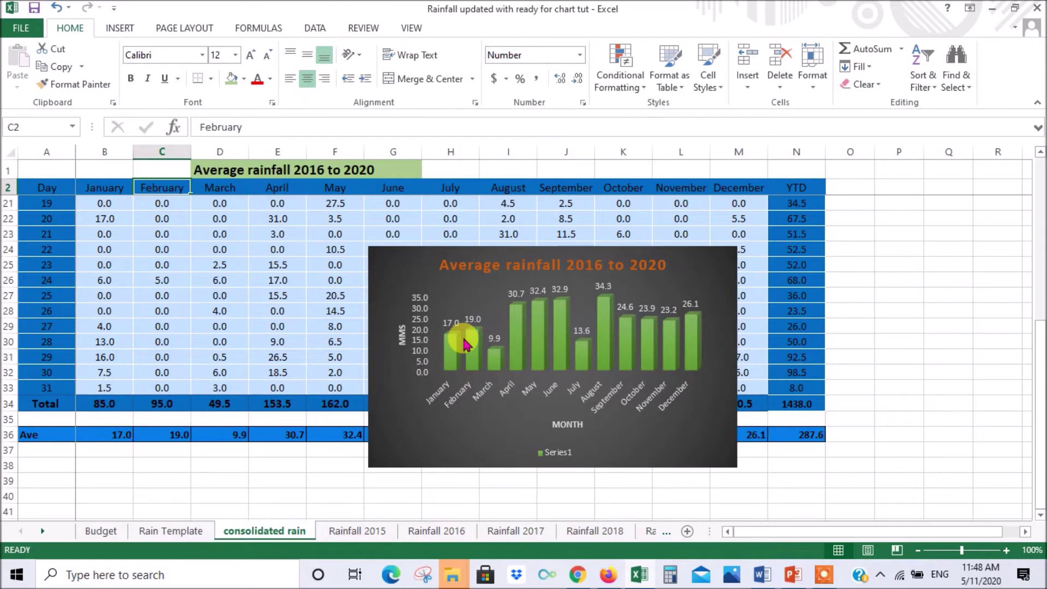
{"action": "left_click", "coordinate": [690, 282]}
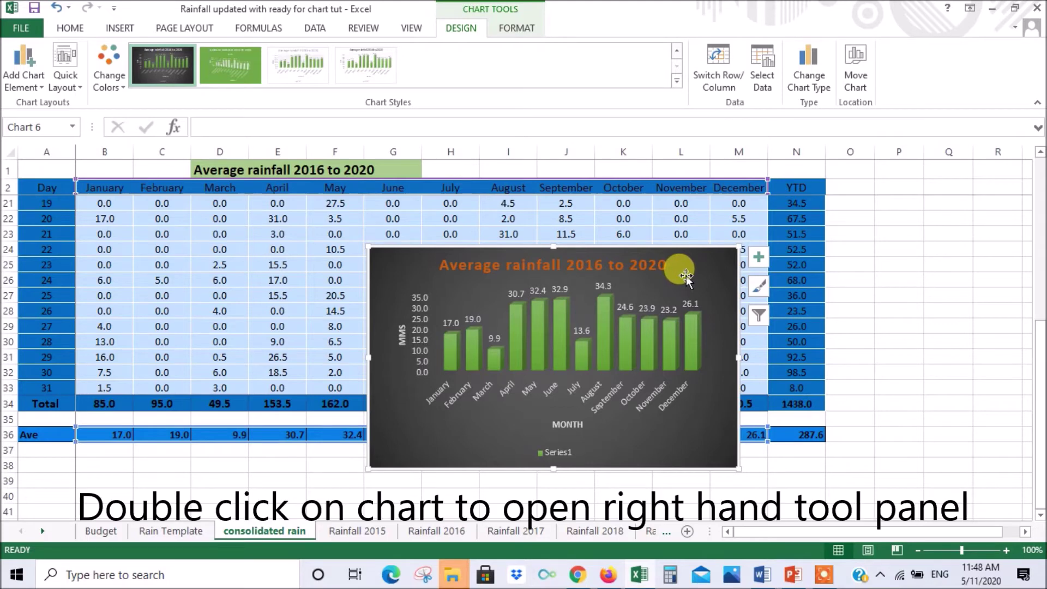
Set the chart area border to Solid line in the Format Chart Area pane.
{"action": "double_click", "coordinate": [686, 276]}
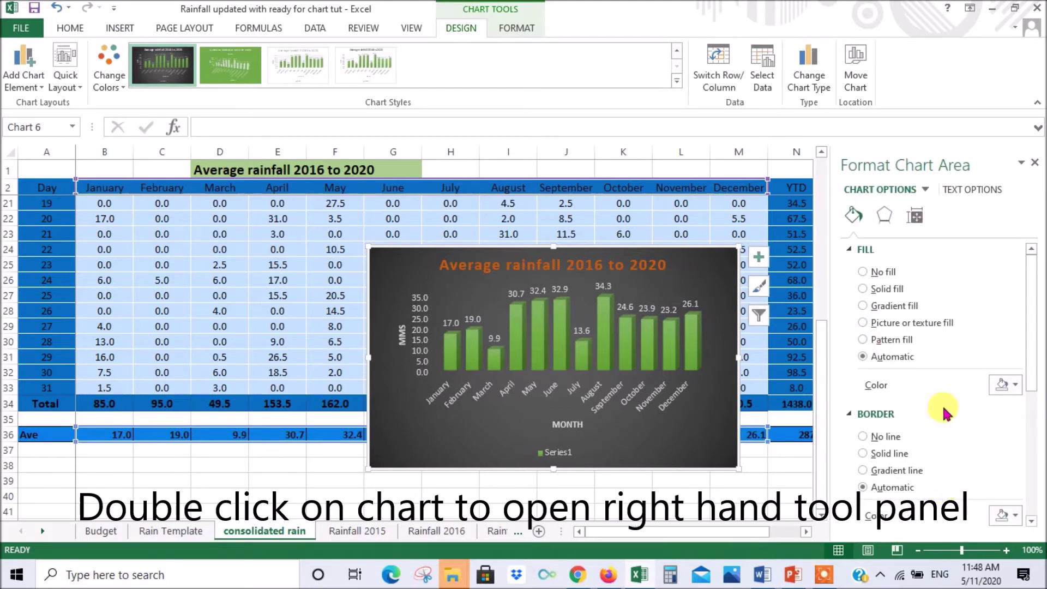
{"action": "scroll", "coordinate": [962, 357], "scroll_direction": "down", "scroll_amount": 3}
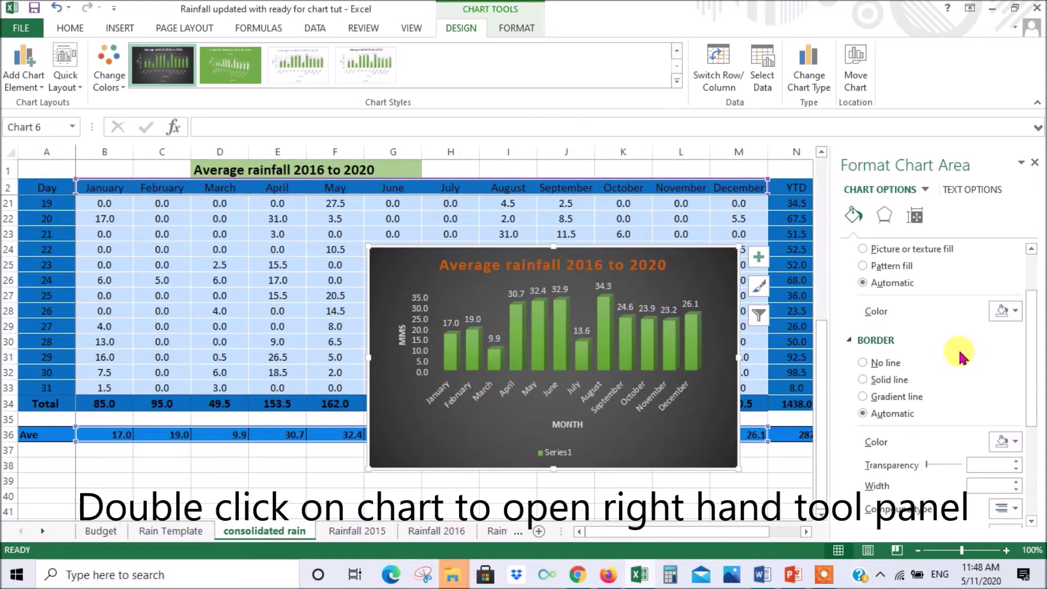
{"action": "left_click", "coordinate": [864, 380]}
{"action": "scroll", "coordinate": [942, 365], "scroll_direction": "down", "scroll_amount": 5}
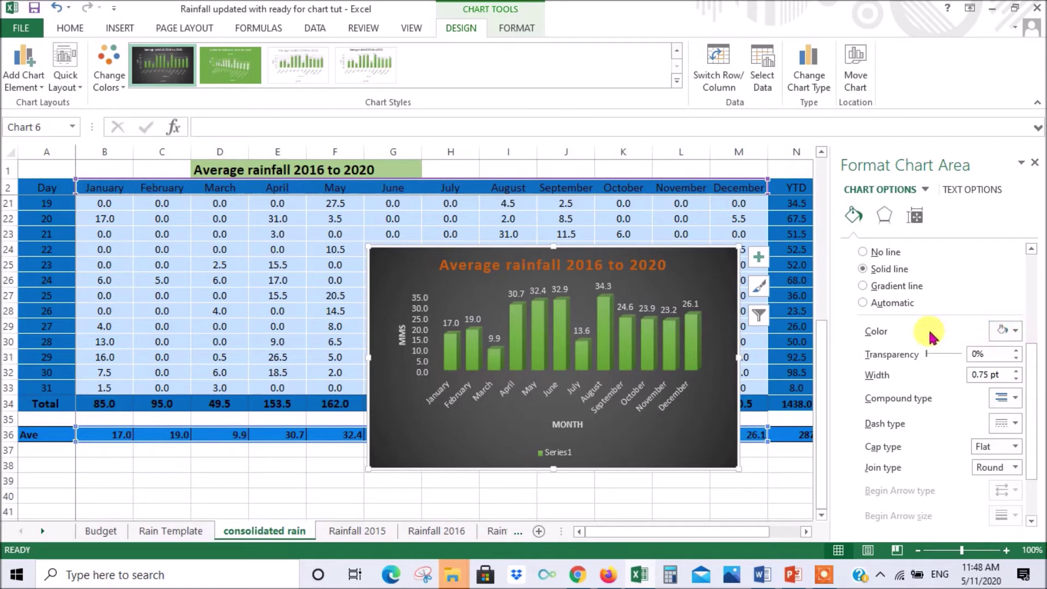
{"action": "scroll", "coordinate": [928, 338], "scroll_direction": "down", "scroll_amount": 3}
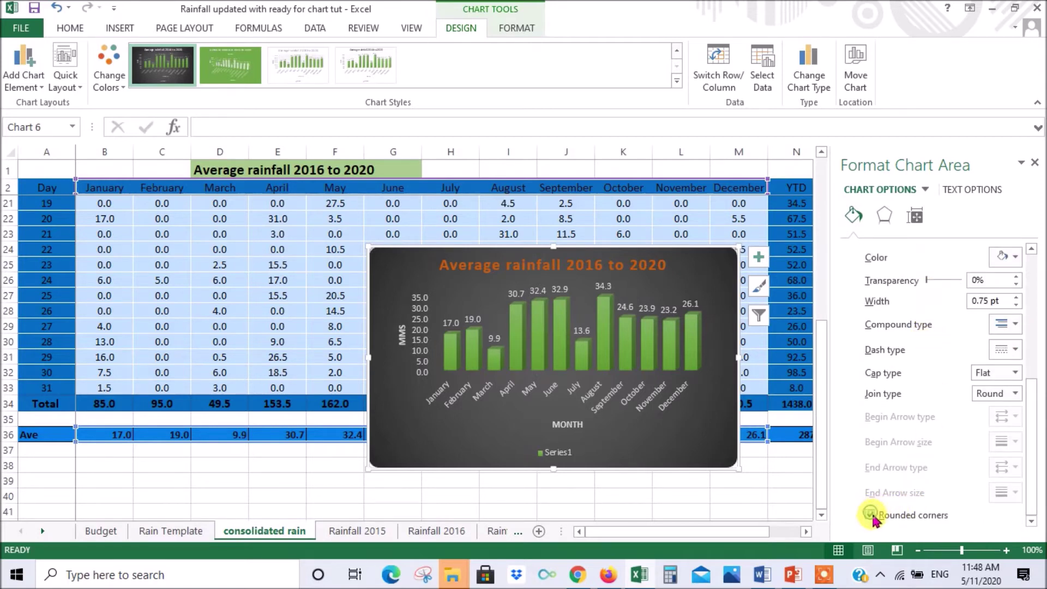
{"action": "left_click", "coordinate": [676, 498]}
{"action": "left_click", "coordinate": [742, 492]}
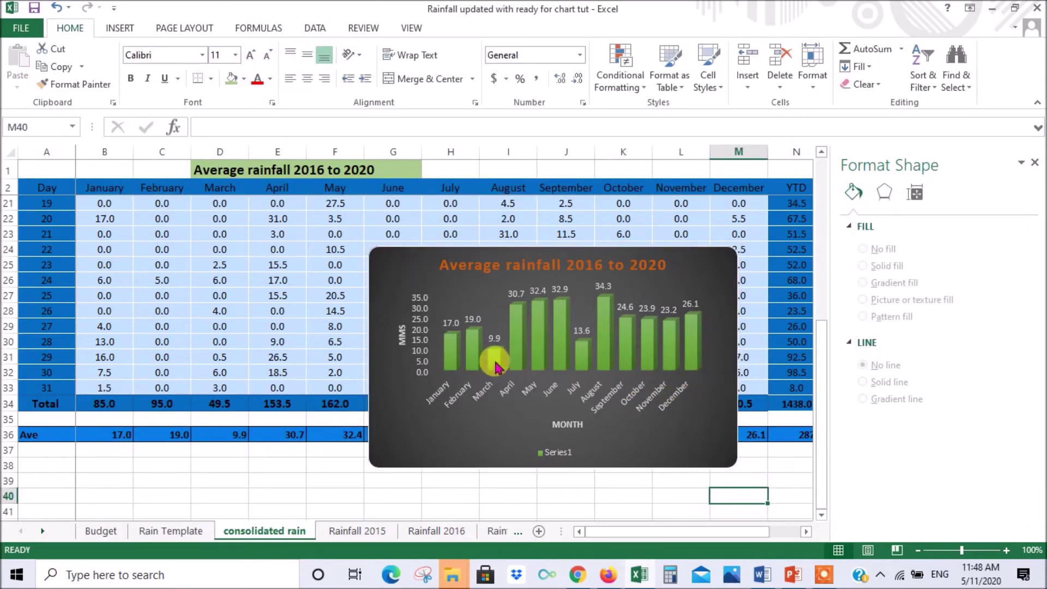
{"action": "left_click", "coordinate": [678, 263]}
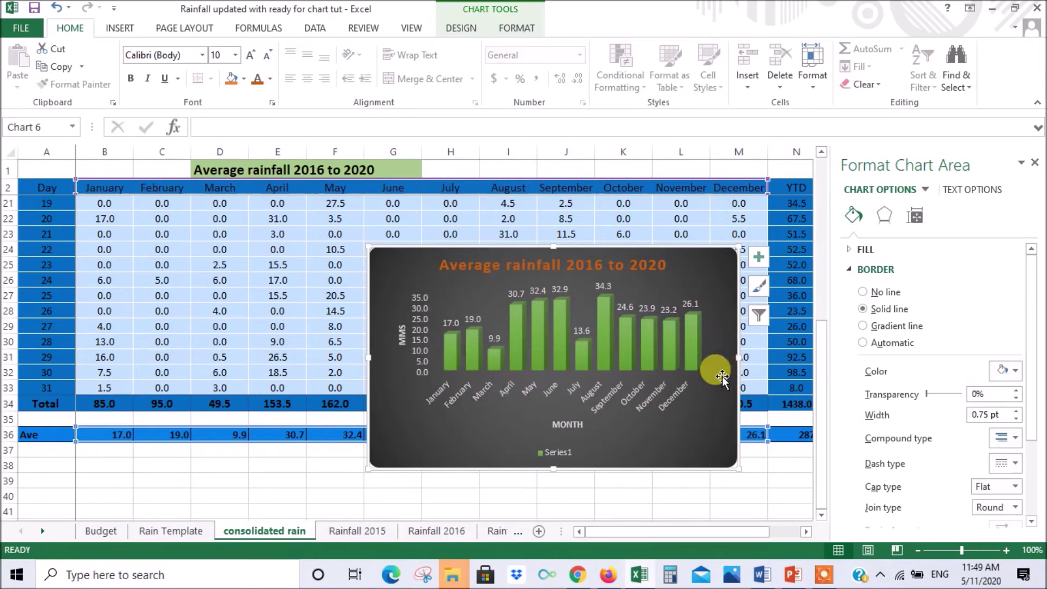
Give the column chart area a blue gradient fill, adjusting one gradient stop.
{"action": "left_click", "coordinate": [868, 252]}
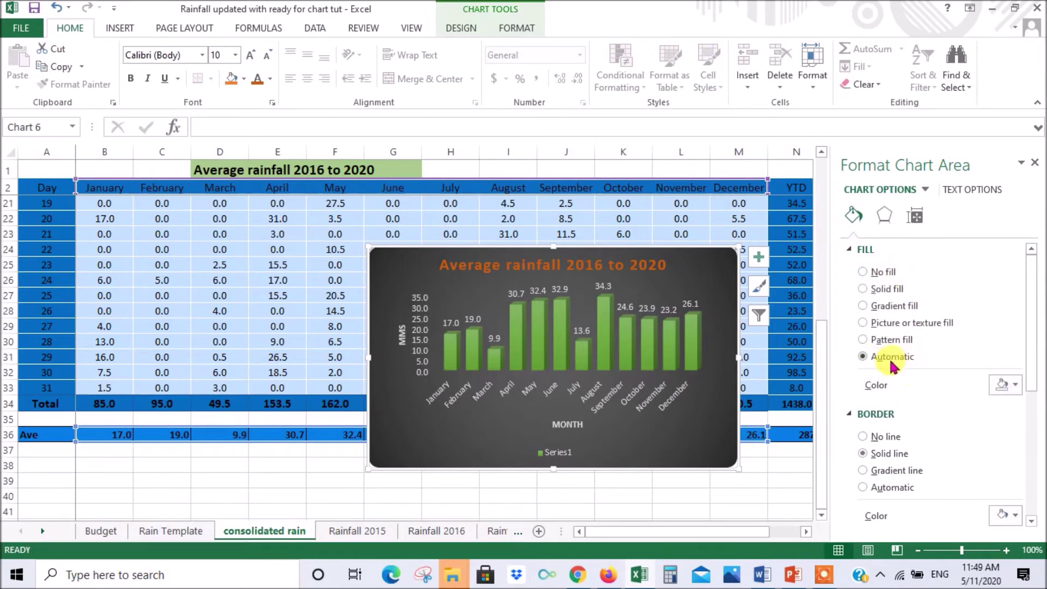
{"action": "left_click", "coordinate": [864, 306]}
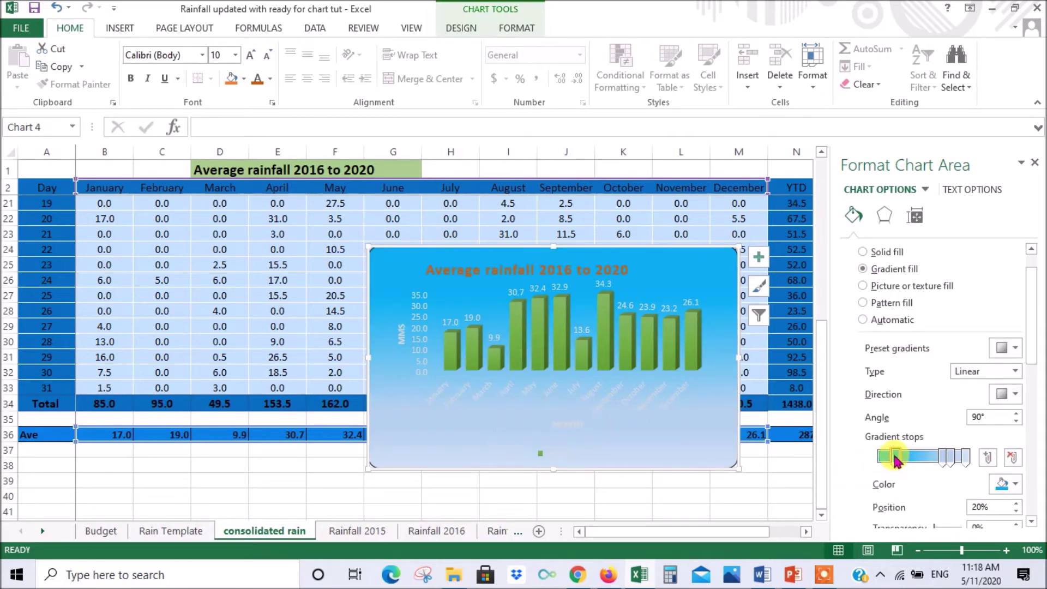
{"action": "left_click_drag", "start_coordinate": [895, 458], "coordinate": [935, 467]}
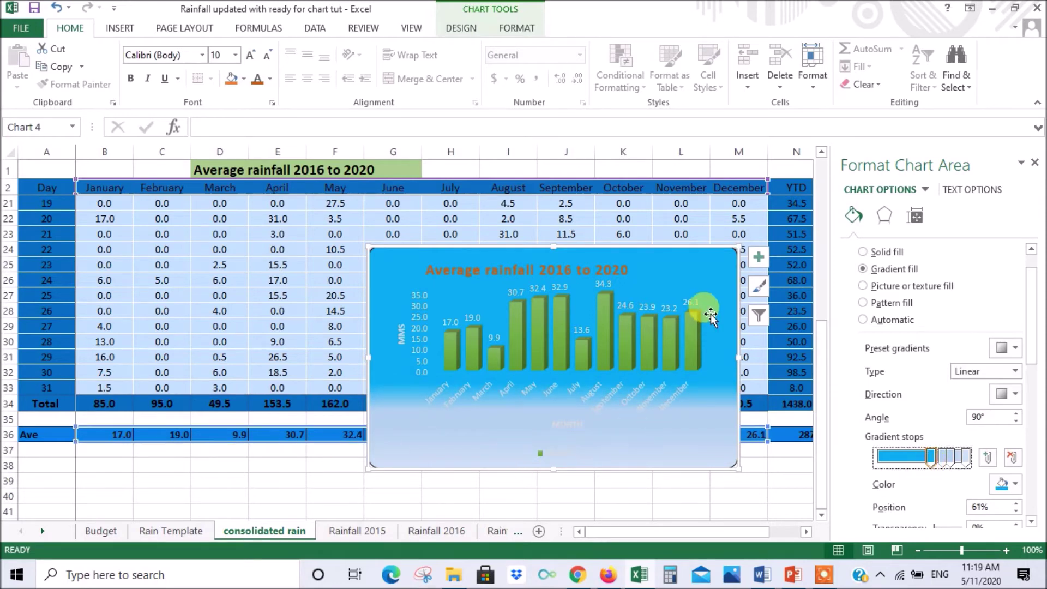
{"action": "scroll", "coordinate": [705, 295], "scroll_direction": "down", "scroll_amount": 2}
{"action": "scroll", "coordinate": [705, 294], "scroll_direction": "up", "scroll_amount": 2}
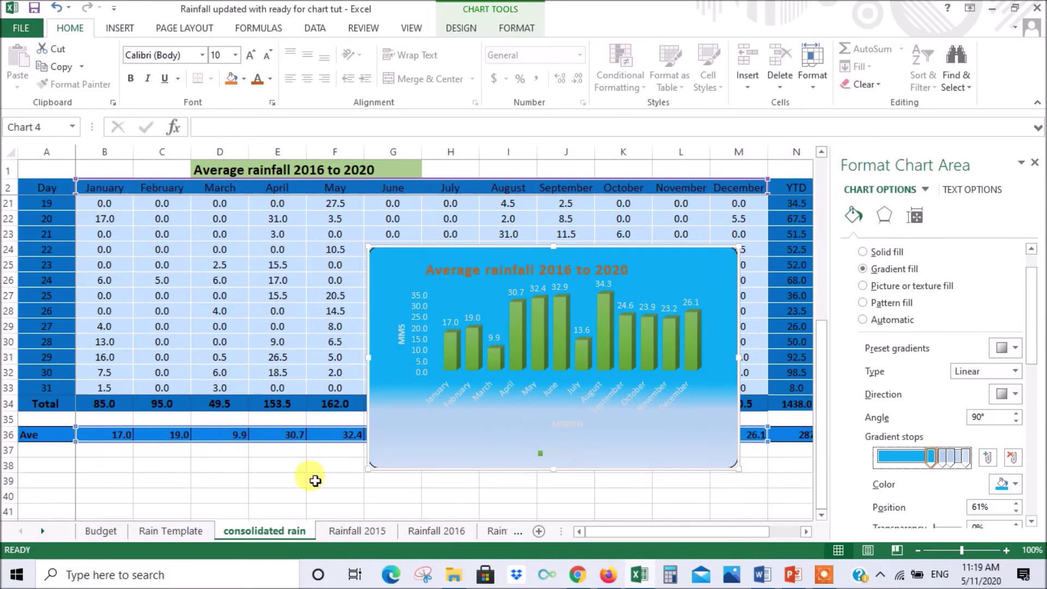
Move the column chart below the data table, under row 37.
{"action": "left_click", "coordinate": [277, 480]}
{"action": "left_click_drag", "start_coordinate": [672, 257], "coordinate": [362, 458]}
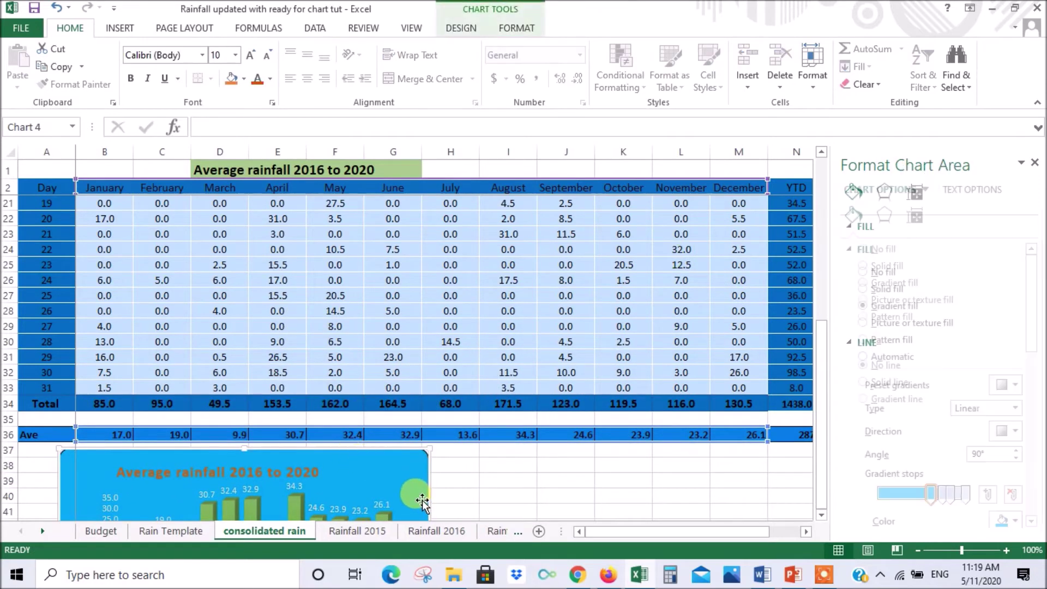
{"action": "left_click", "coordinate": [545, 492]}
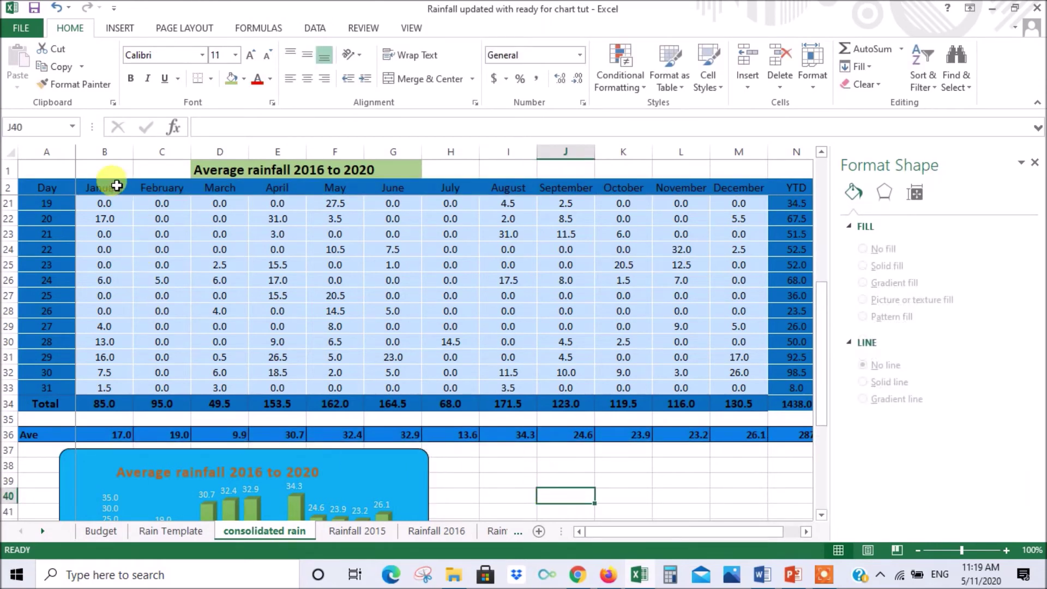
Insert a 3-D pie chart of month headers B2:M2 and Ave row B36:M36 using Chart Style 7.
{"action": "left_click_drag", "start_coordinate": [112, 187], "coordinate": [739, 188]}
{"action": "left_click_drag", "start_coordinate": [103, 435], "coordinate": [739, 435], "text": "ctrl"}
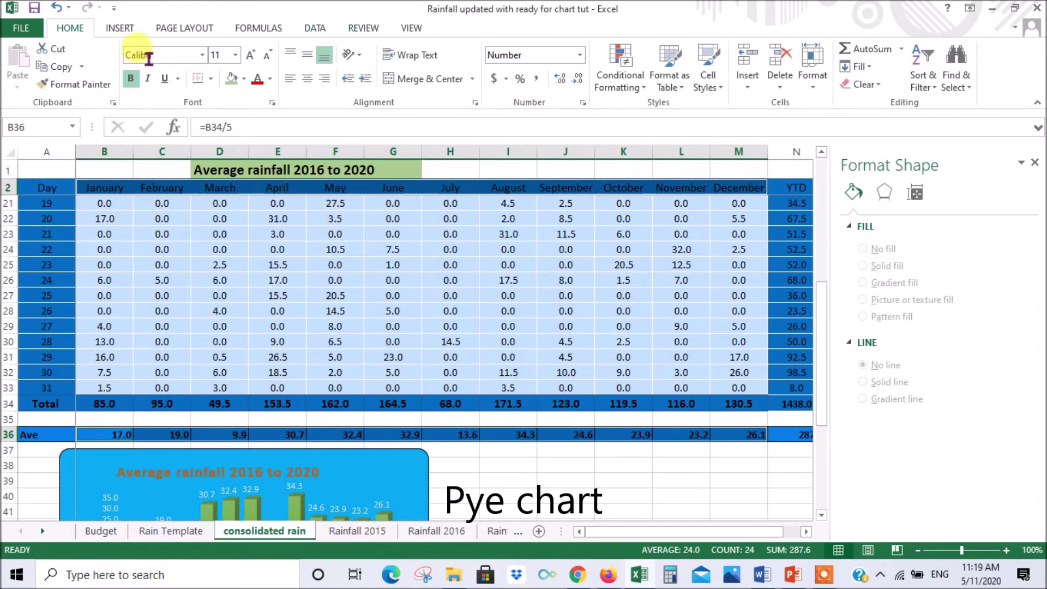
{"action": "left_click", "coordinate": [121, 29]}
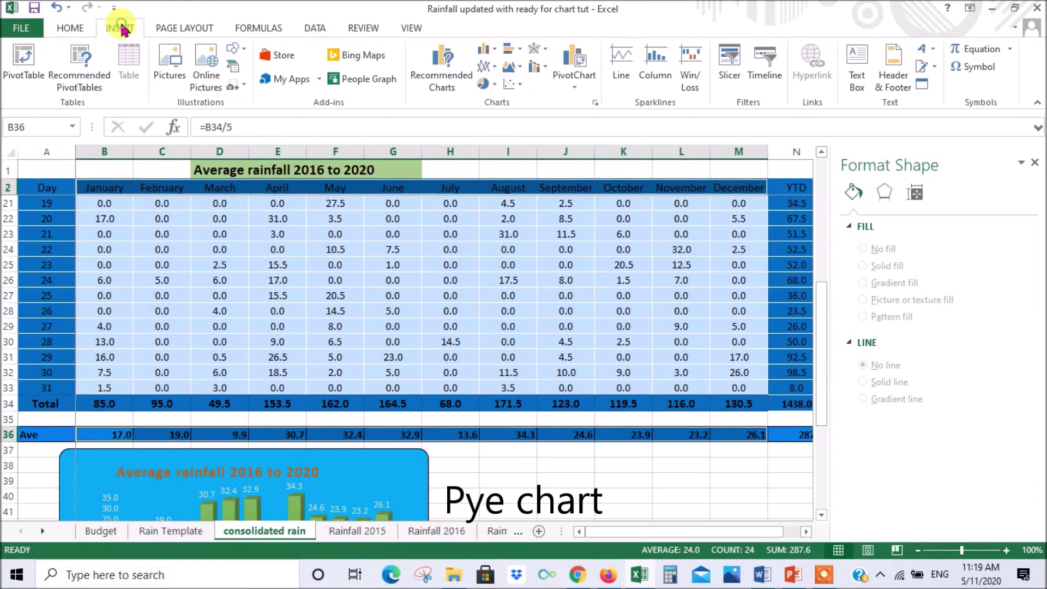
{"action": "left_click", "coordinate": [495, 86]}
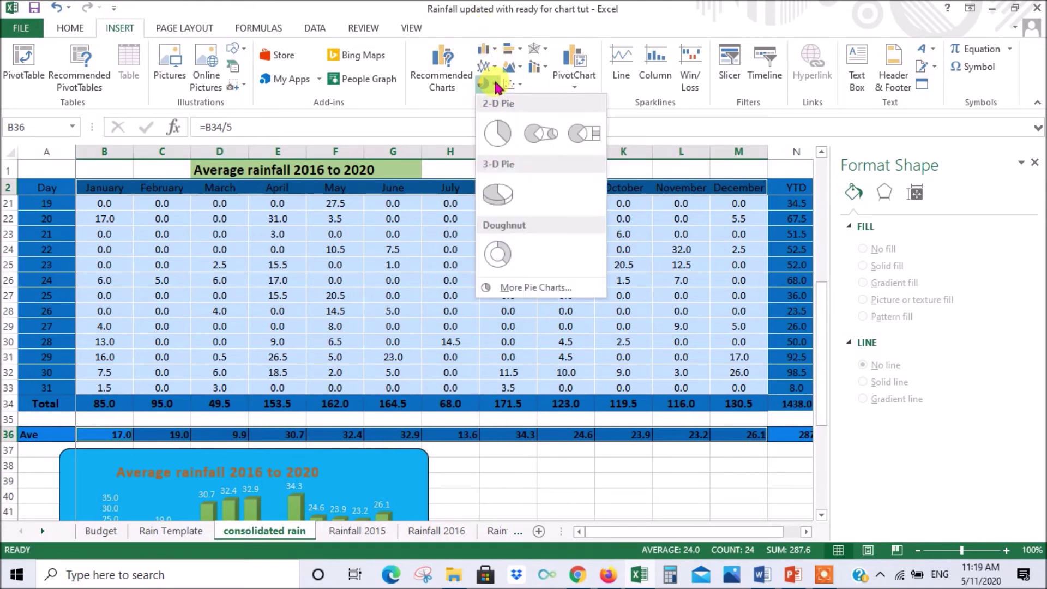
{"action": "left_click", "coordinate": [513, 193]}
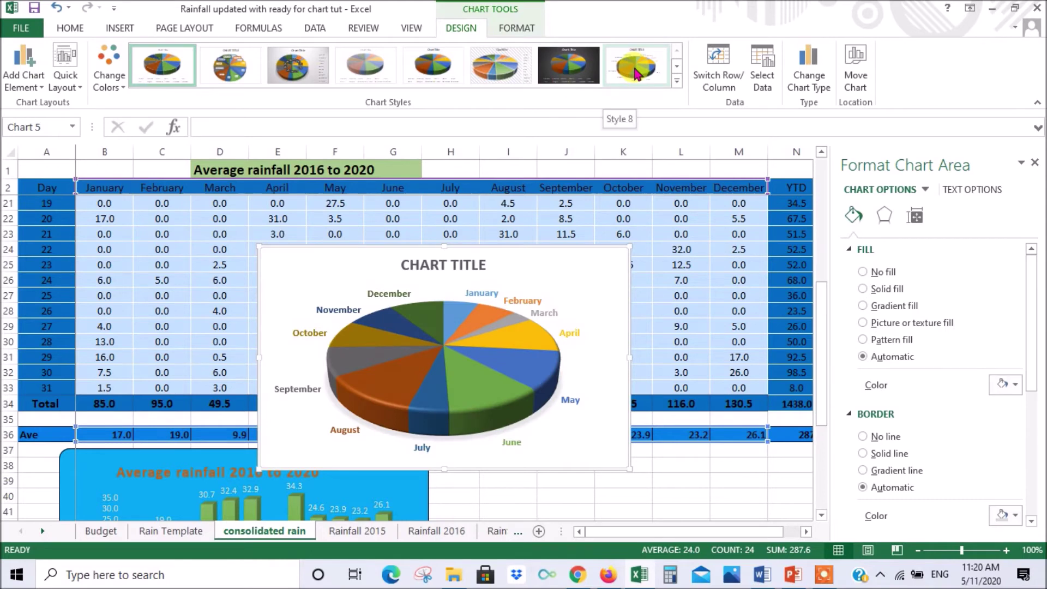
{"action": "left_click", "coordinate": [552, 74]}
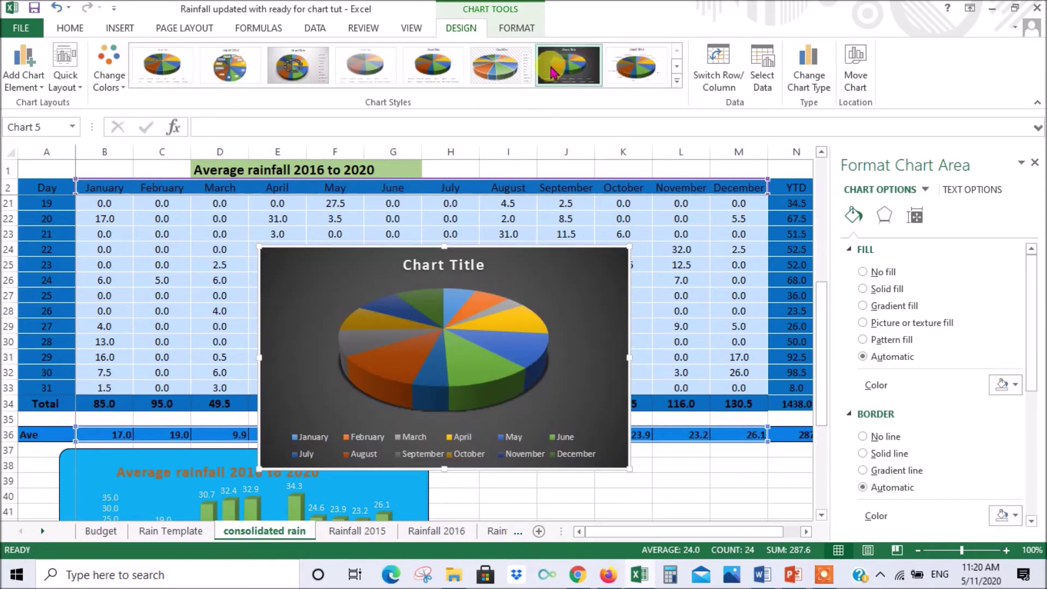
Apply Quick Layout 2 to the pie chart for a month legend and slice percentages.
{"action": "left_click", "coordinate": [79, 89]}
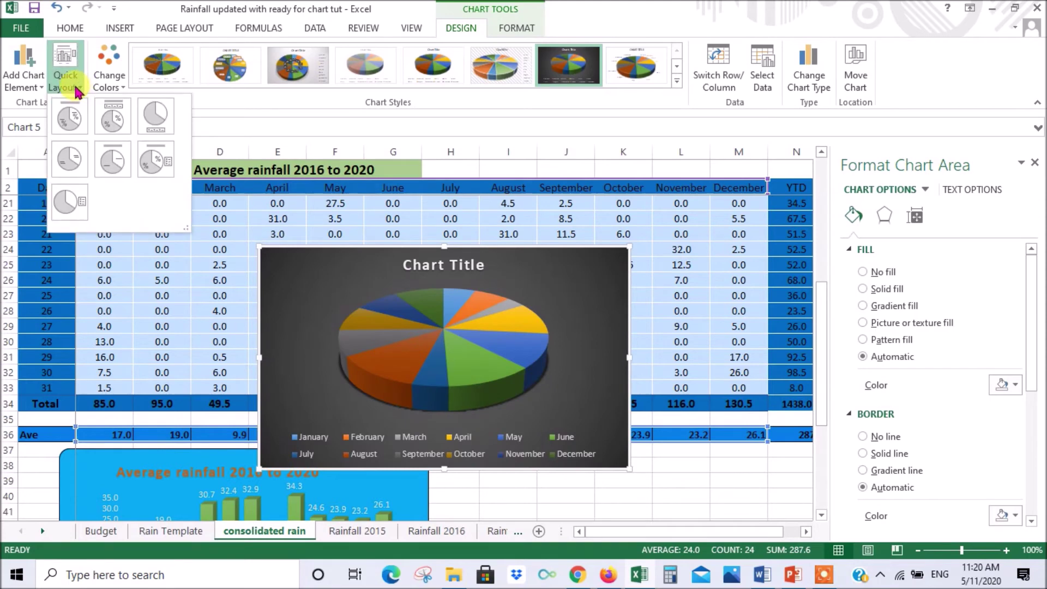
{"action": "left_click", "coordinate": [119, 126]}
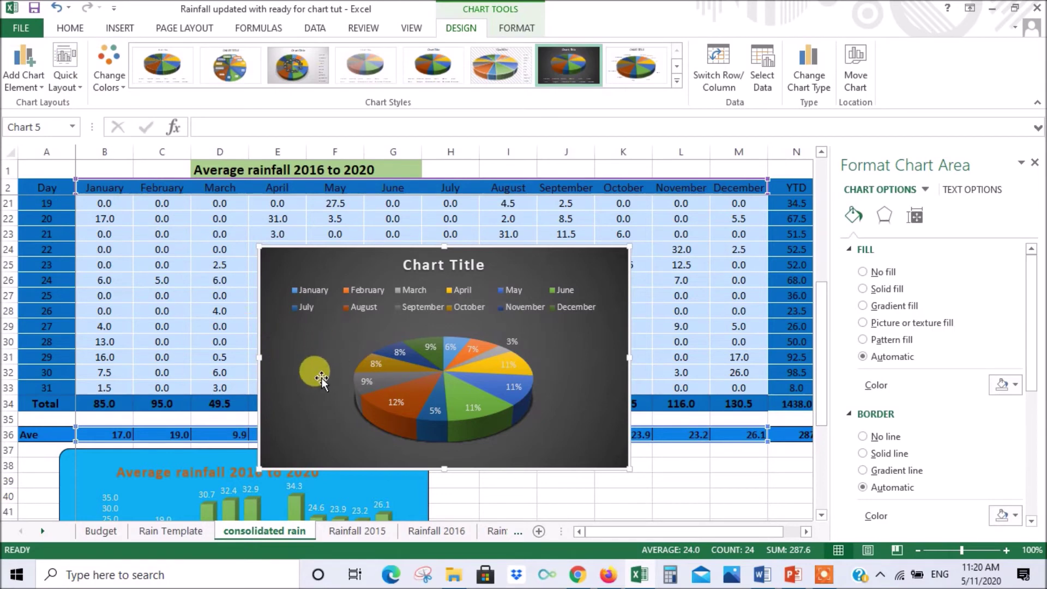
{"action": "left_click", "coordinate": [39, 87]}
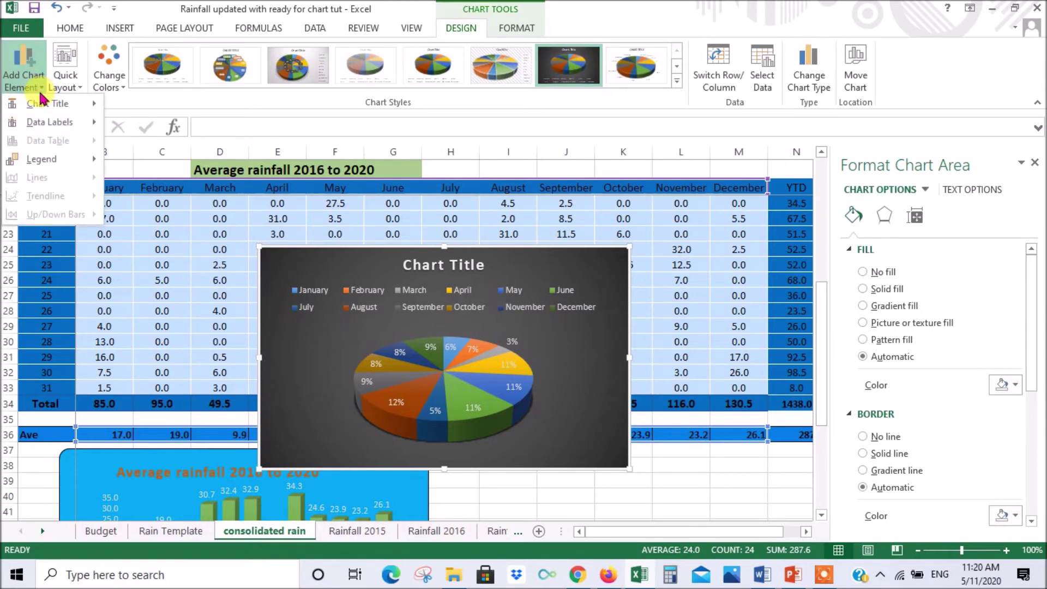
{"action": "left_click", "coordinate": [475, 263]}
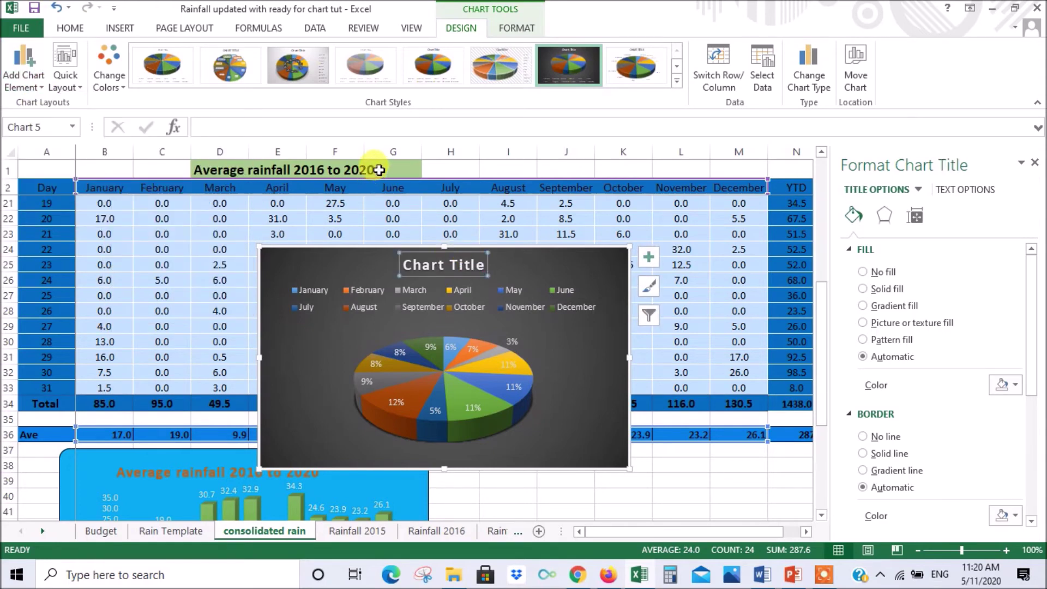
Replace the pie chart's placeholder title with the copied sheet title 'Average rainfall 2016 to 2020'.
{"action": "left_click_drag", "start_coordinate": [379, 170], "coordinate": [206, 169]}
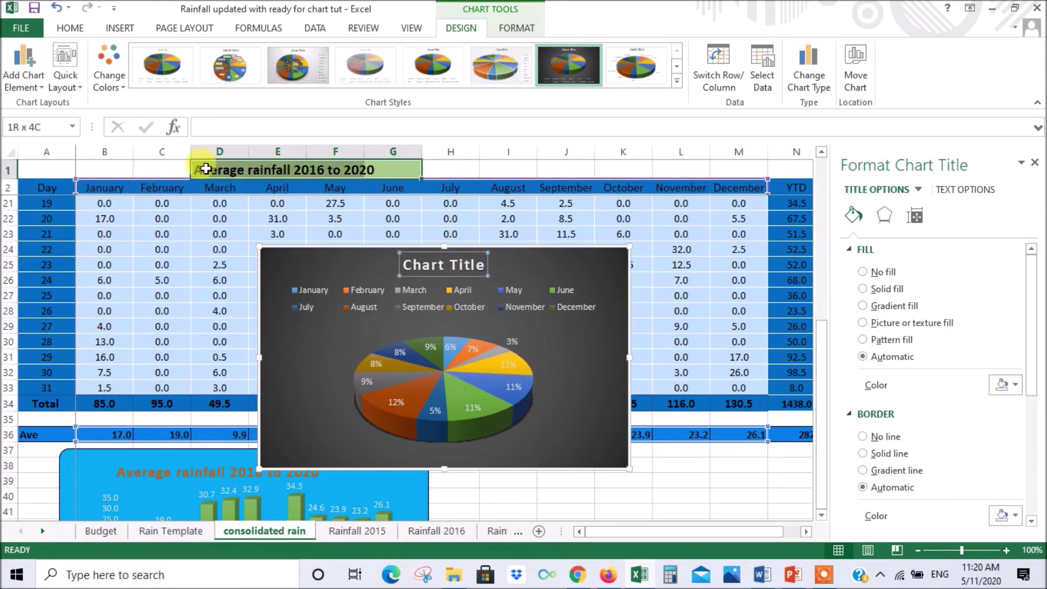
{"action": "right_click", "coordinate": [206, 170]}
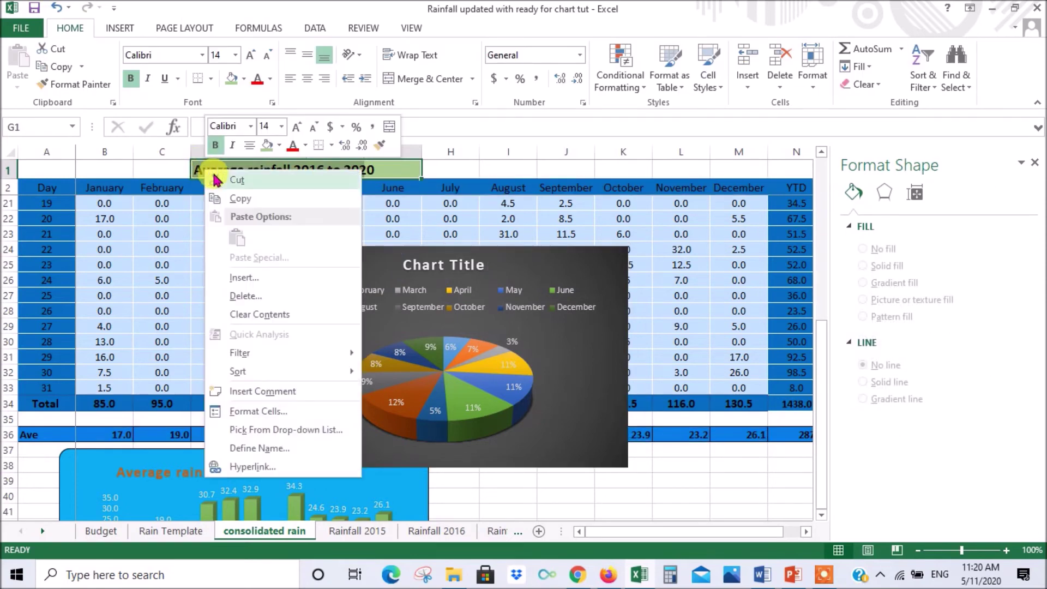
{"action": "left_click", "coordinate": [252, 200]}
{"action": "left_click", "coordinate": [469, 266]}
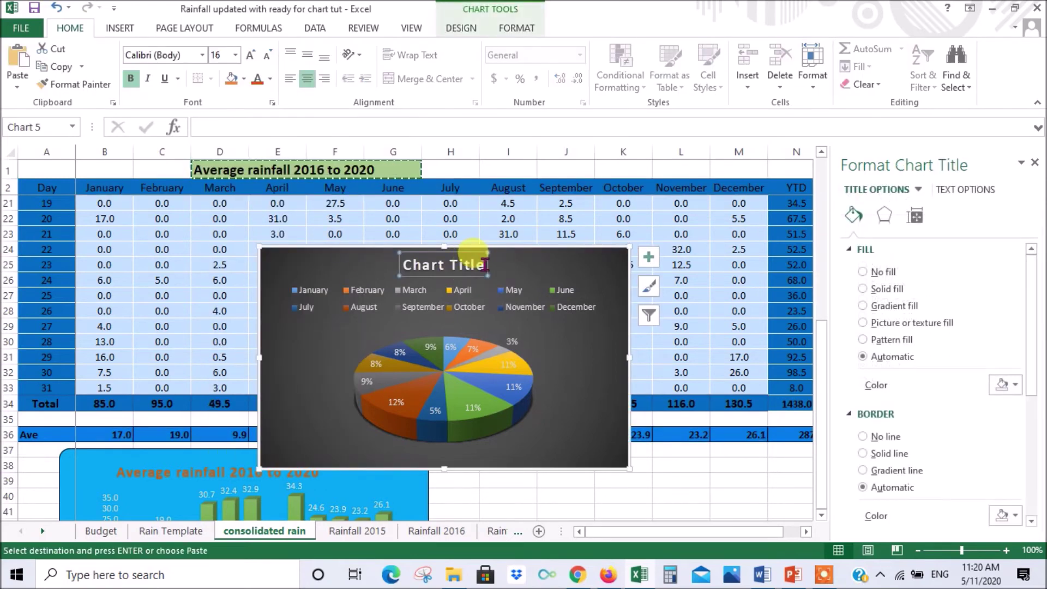
{"action": "left_click_drag", "start_coordinate": [484, 266], "coordinate": [401, 265]}
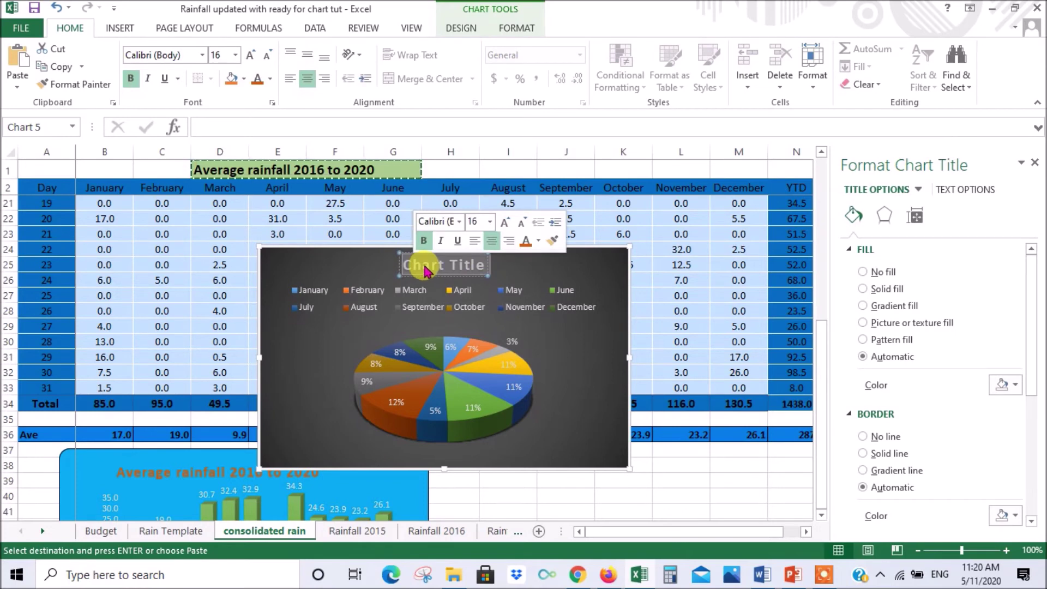
{"action": "key", "text": "ctrl+v"}
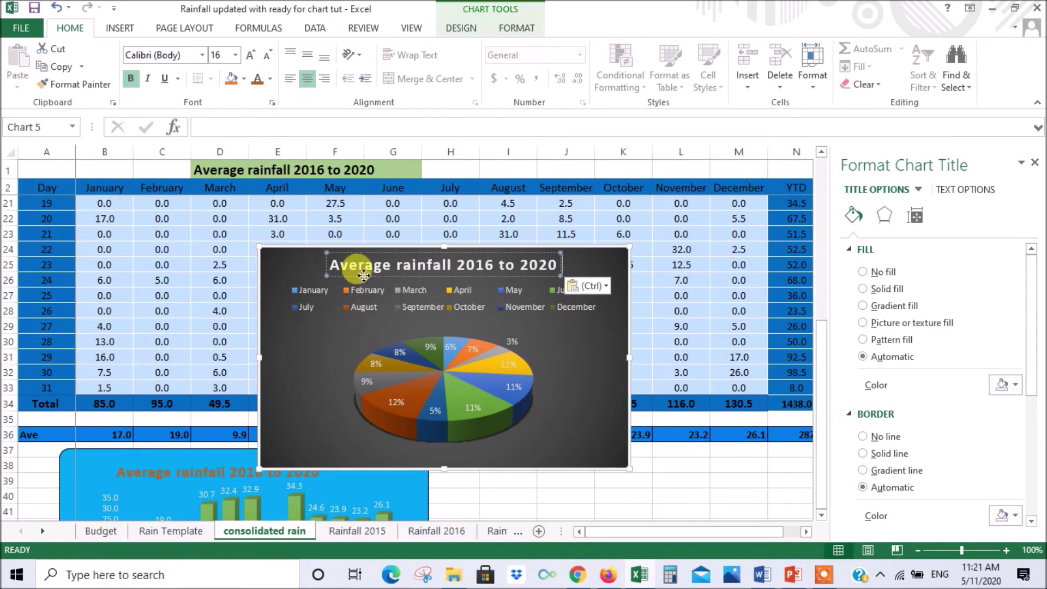
Color the pie chart title text orange.
{"action": "left_click_drag", "start_coordinate": [334, 265], "coordinate": [553, 267]}
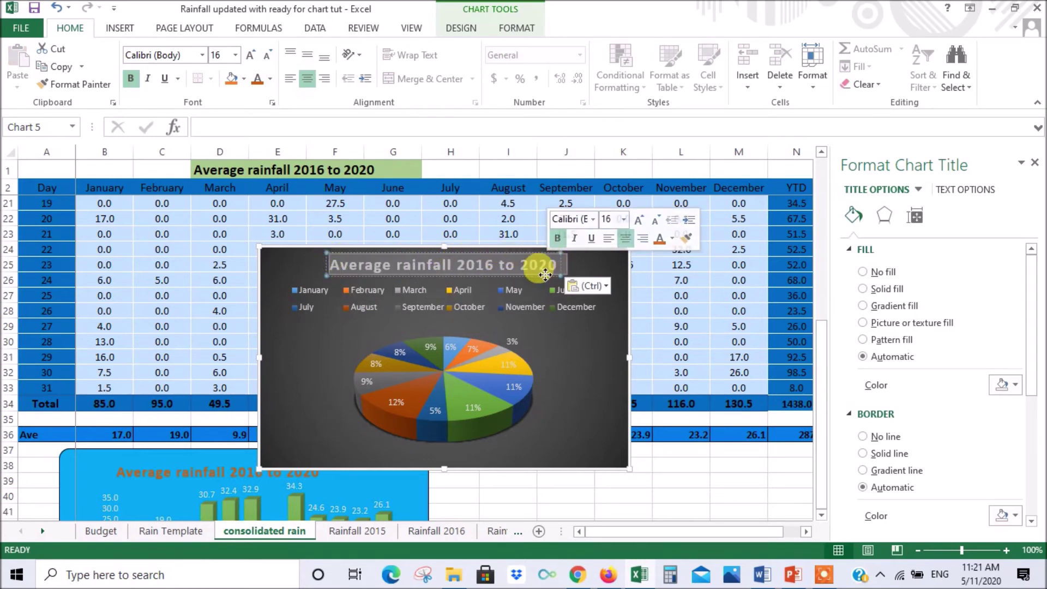
{"action": "right_click", "coordinate": [480, 263]}
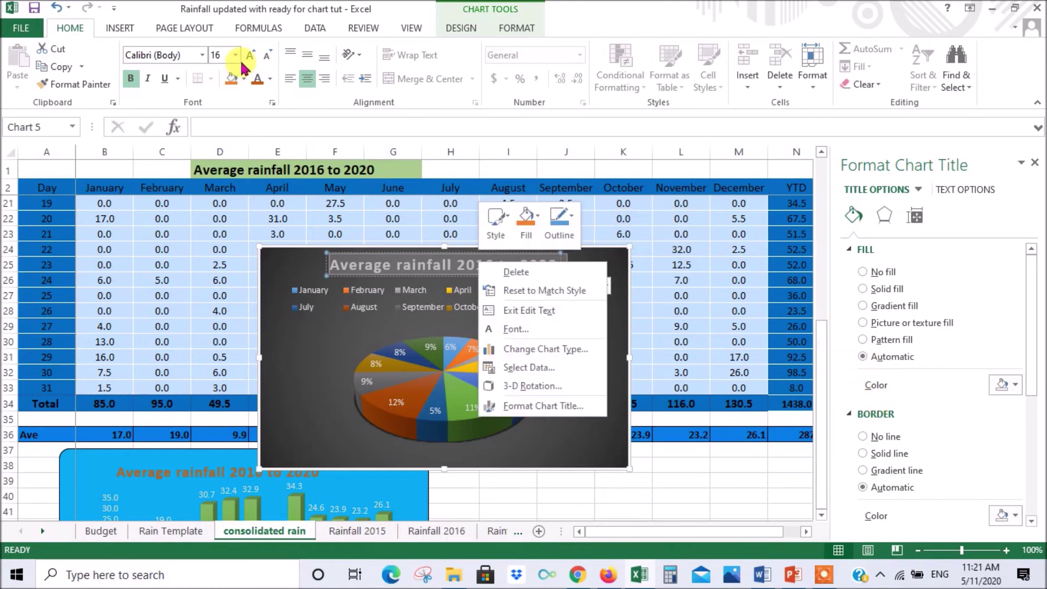
{"action": "left_click", "coordinate": [259, 87]}
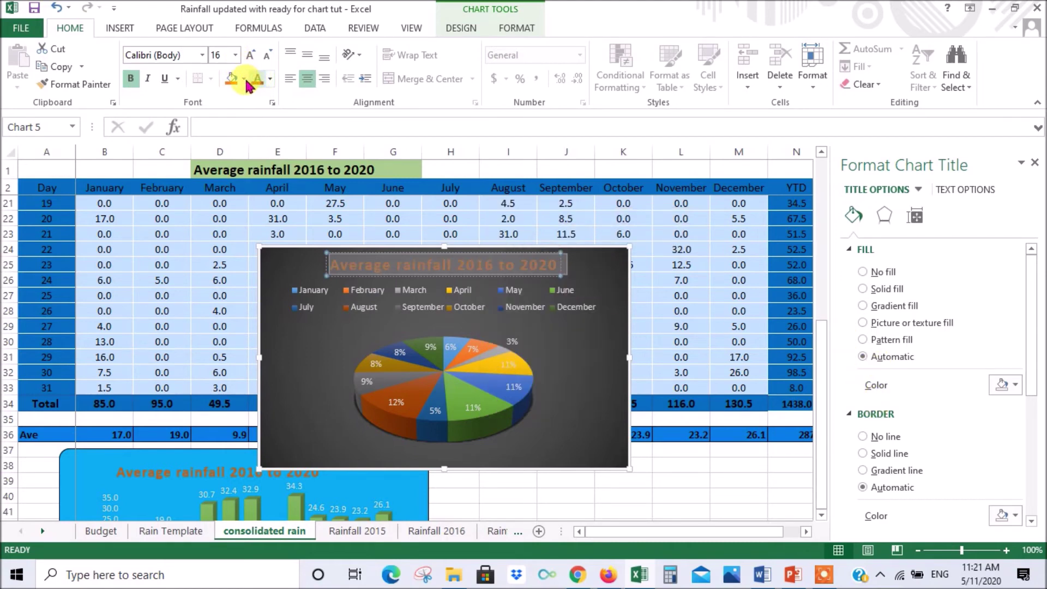
{"action": "left_click", "coordinate": [295, 341]}
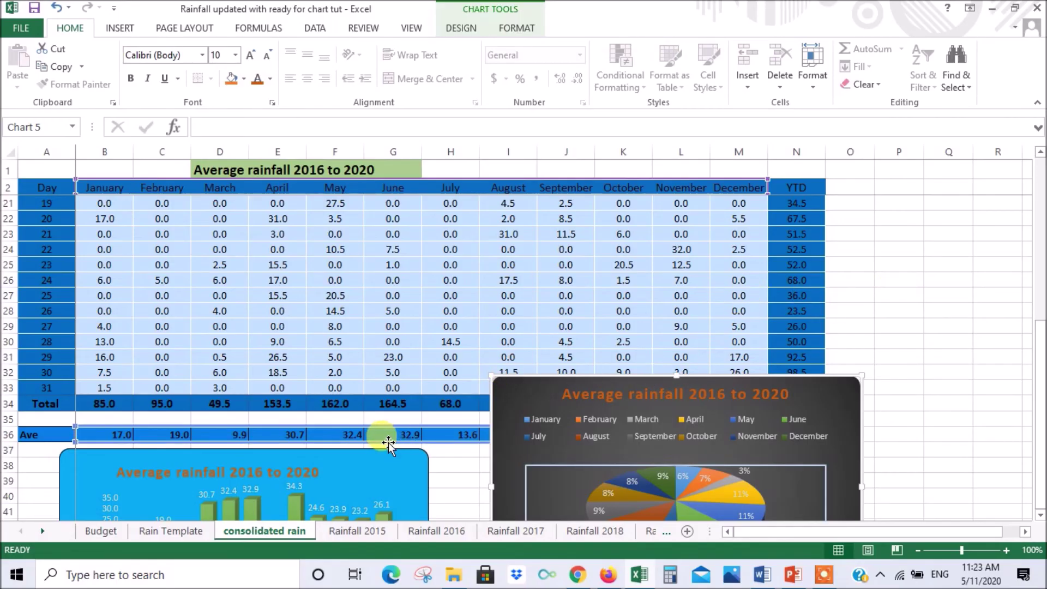
Zoom the sheet to 71% and place the column and pie charts side by side below row 37.
{"action": "left_click_drag", "start_coordinate": [374, 468], "coordinate": [374, 353]}
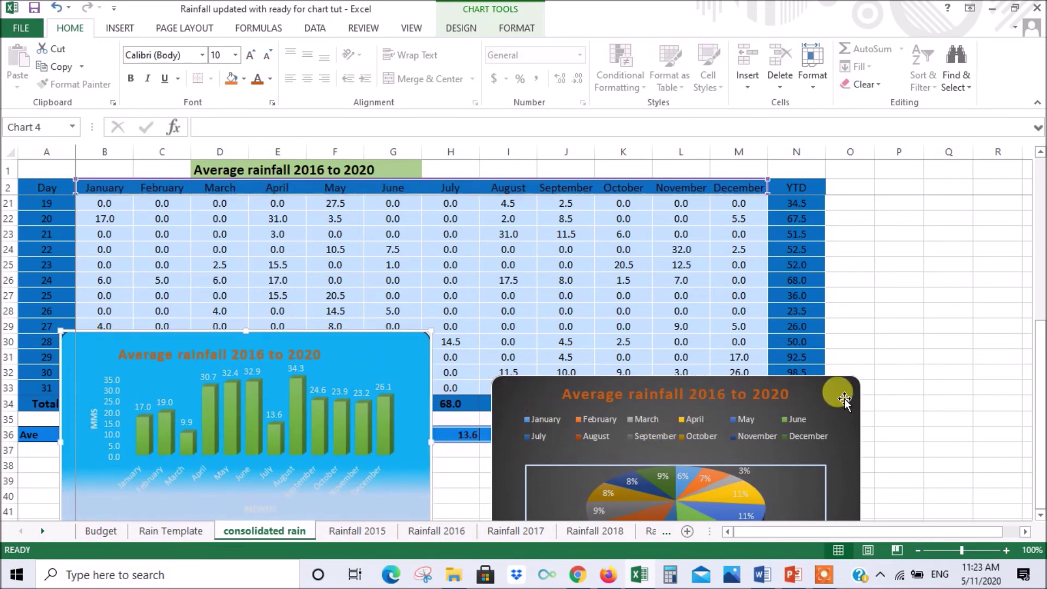
{"action": "left_click_drag", "start_coordinate": [844, 401], "coordinate": [824, 316]}
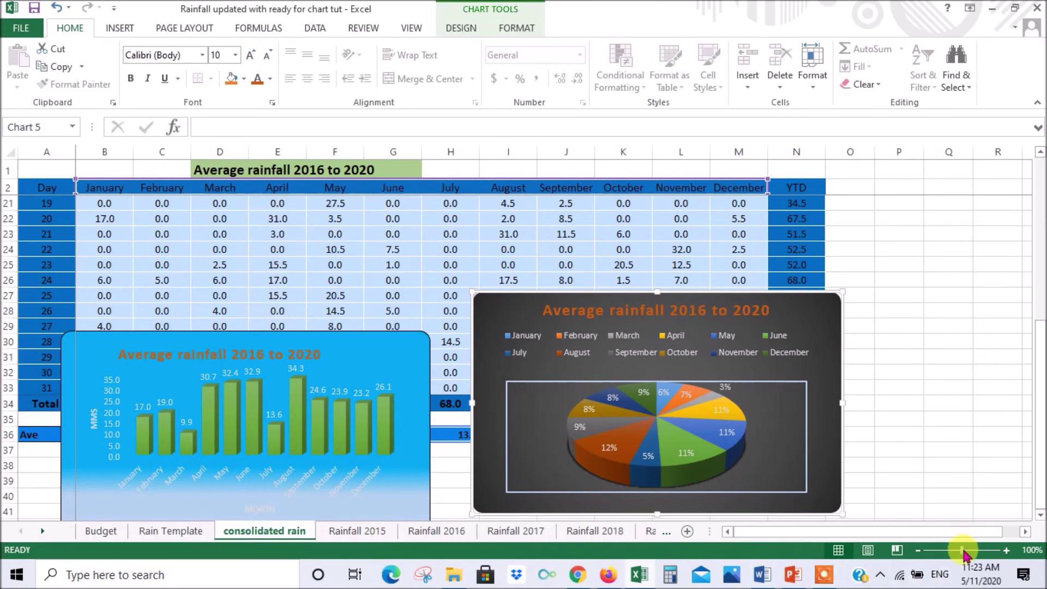
{"action": "left_click_drag", "start_coordinate": [961, 554], "coordinate": [950, 551]}
{"action": "left_click_drag", "start_coordinate": [560, 286], "coordinate": [574, 367]}
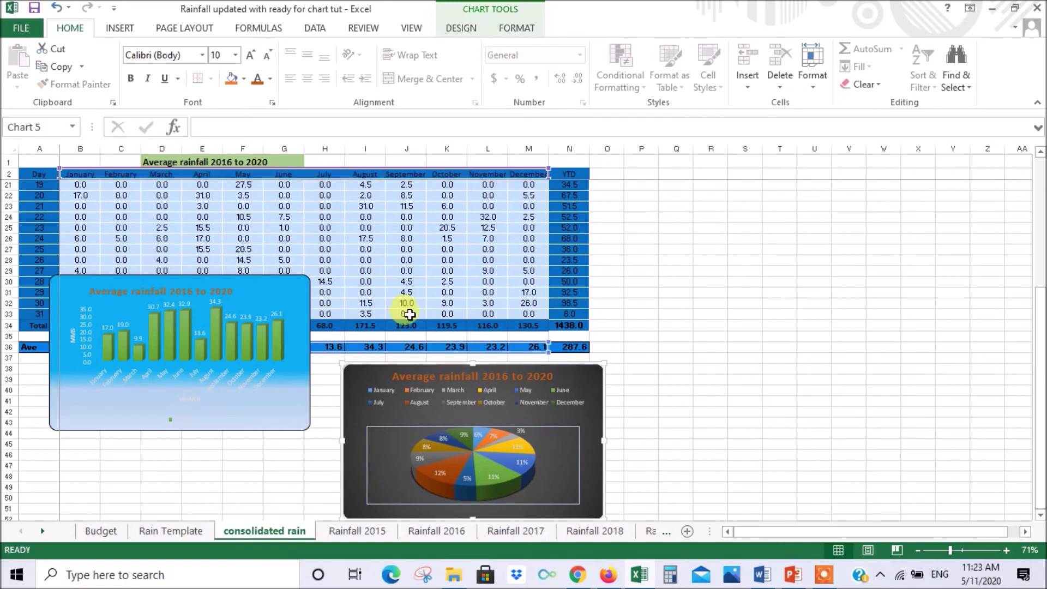
{"action": "left_click_drag", "start_coordinate": [294, 278], "coordinate": [295, 367]}
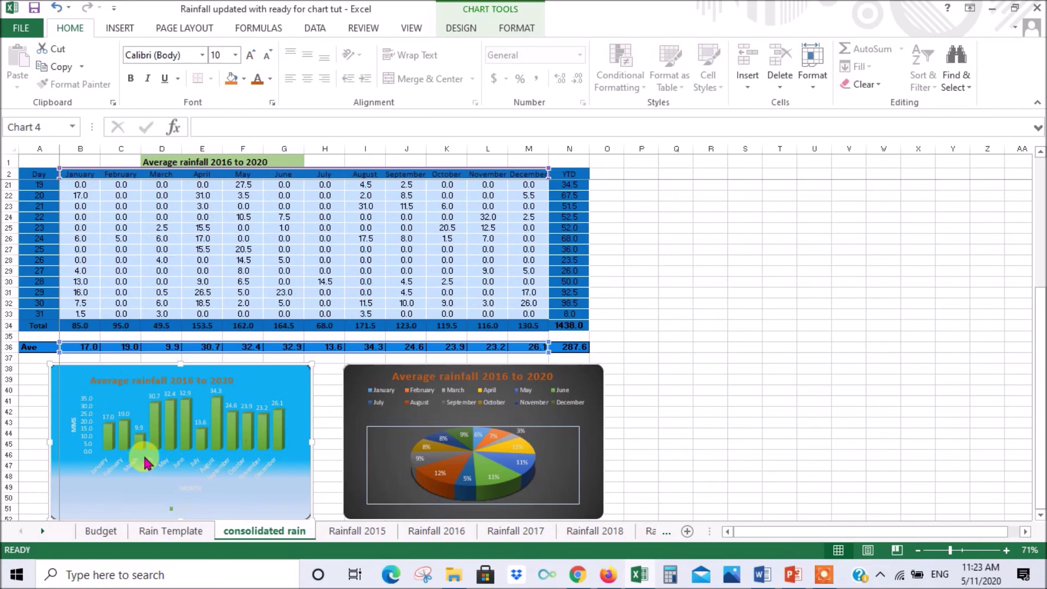
{"action": "mouse_move", "coordinate": [162, 413]}
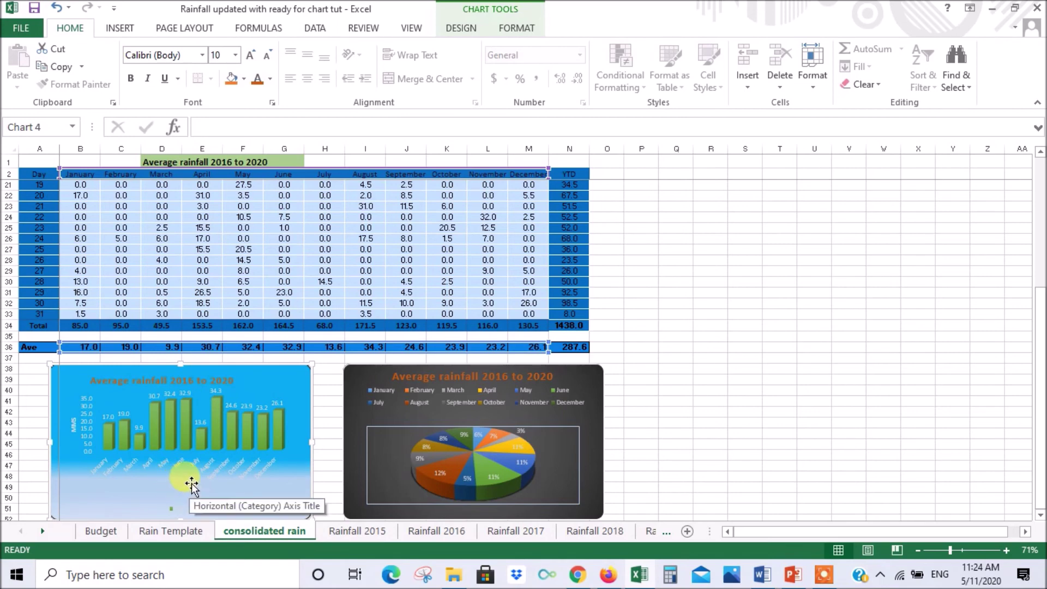
{"action": "left_click", "coordinate": [230, 539]}
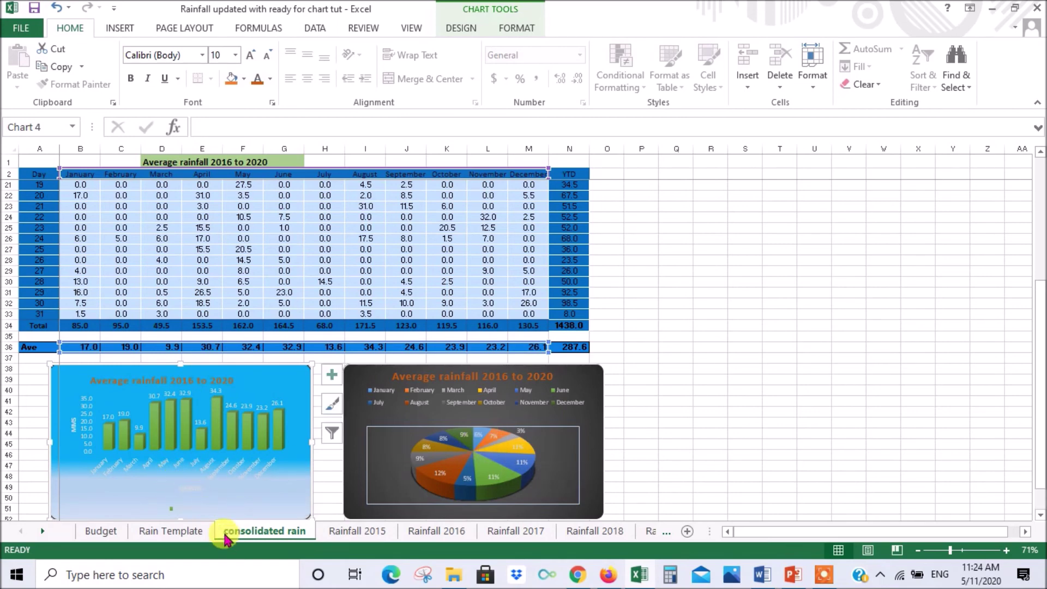
{"action": "right_click", "coordinate": [261, 382]}
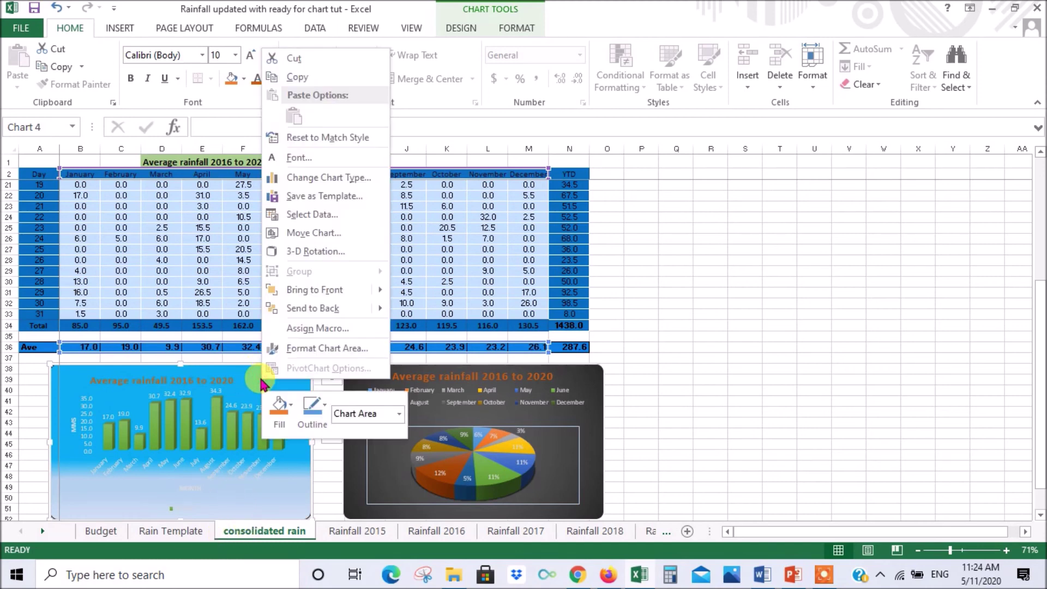
{"action": "left_click", "coordinate": [302, 77]}
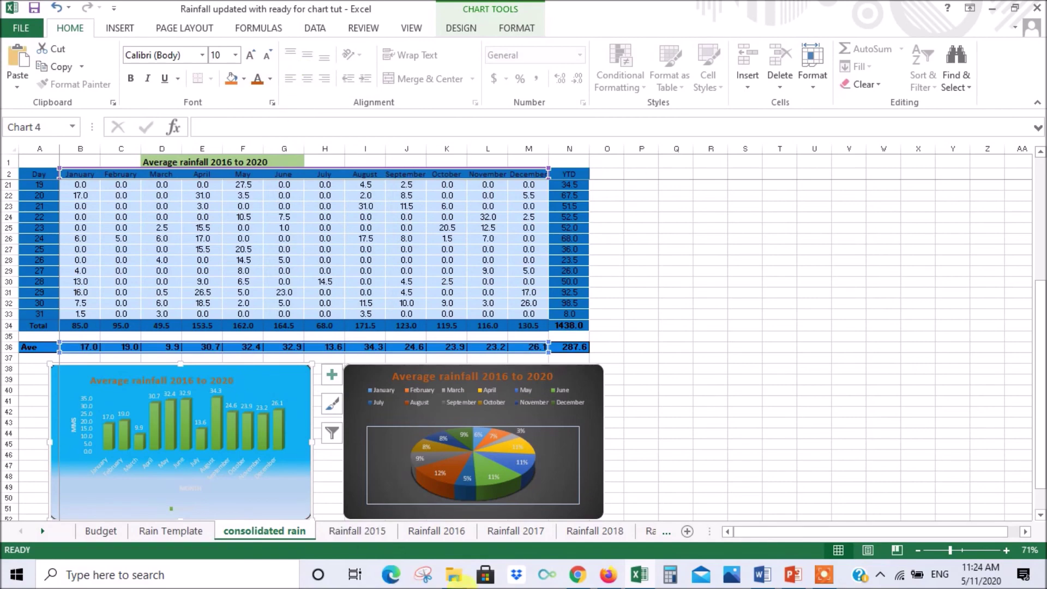
Paste the rainfall column chart into the Word document with Use Destination Theme & Embed Workbook.
{"action": "left_click", "coordinate": [765, 582]}
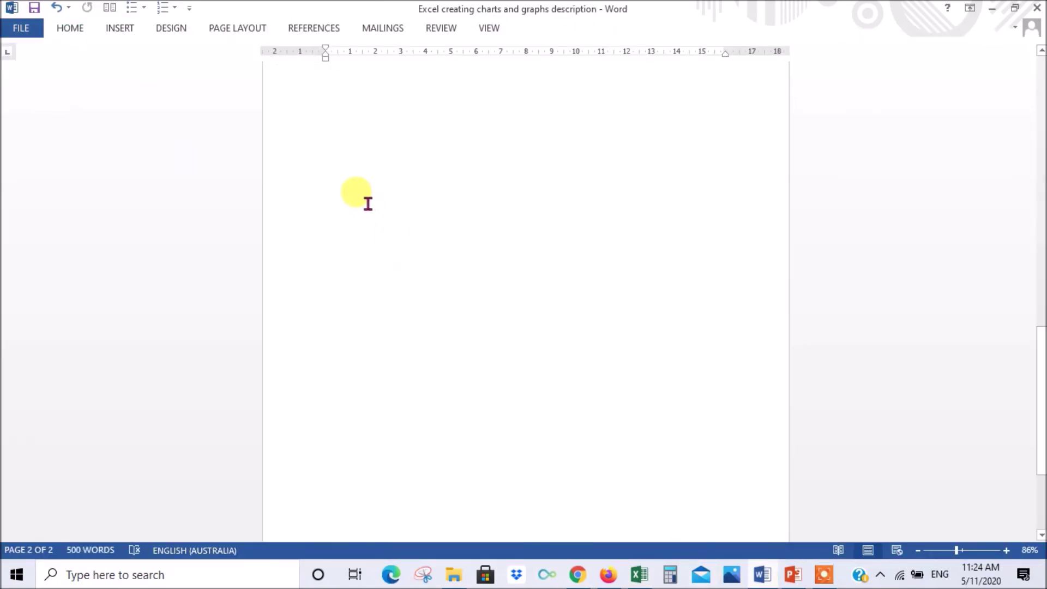
{"action": "right_click", "coordinate": [367, 128]}
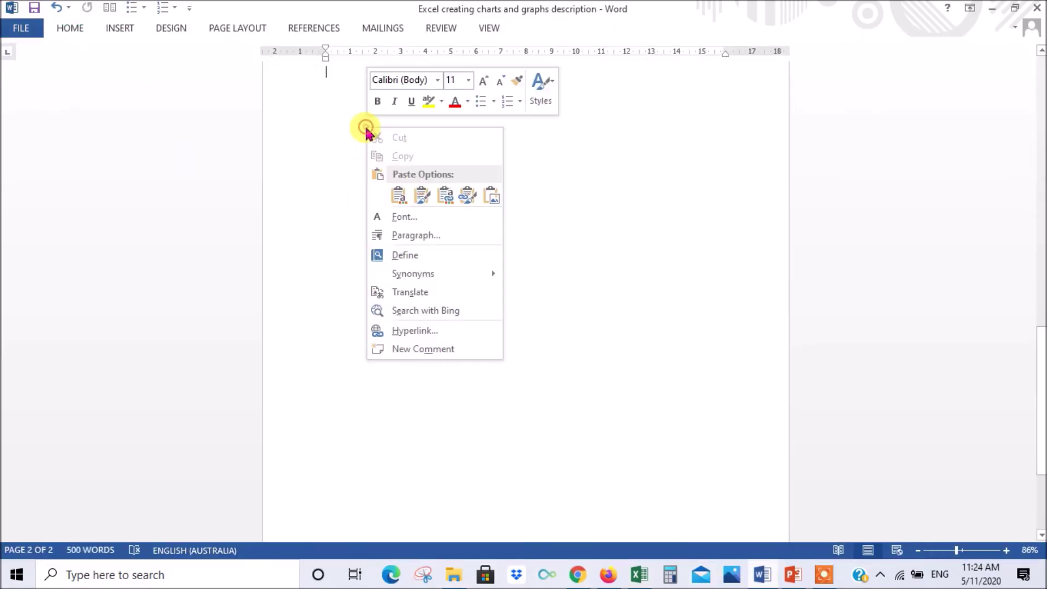
{"action": "left_click", "coordinate": [400, 196]}
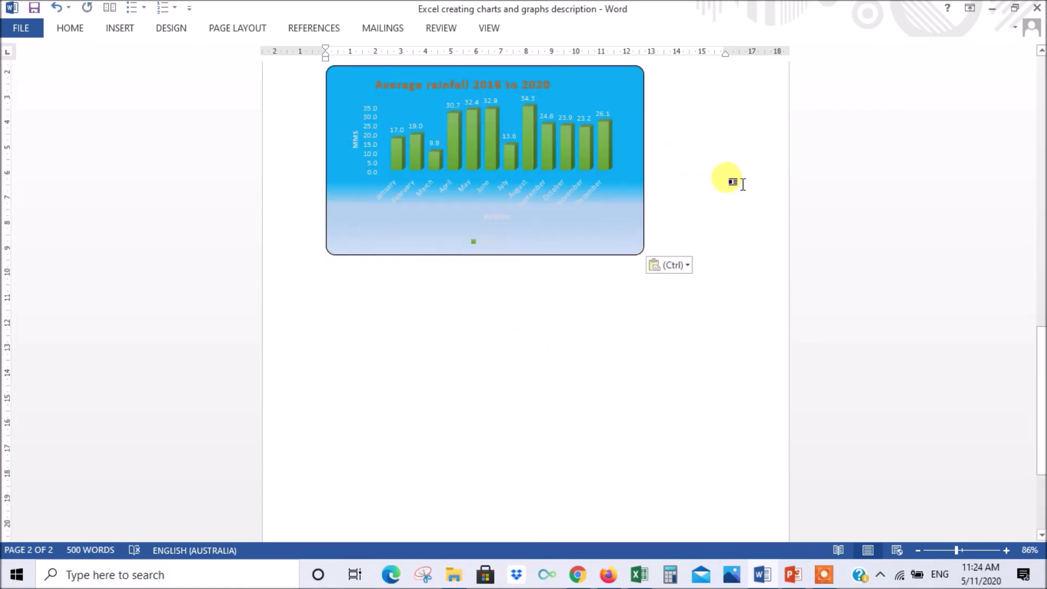
{"action": "scroll", "coordinate": [702, 164], "scroll_direction": "up", "scroll_amount": 3}
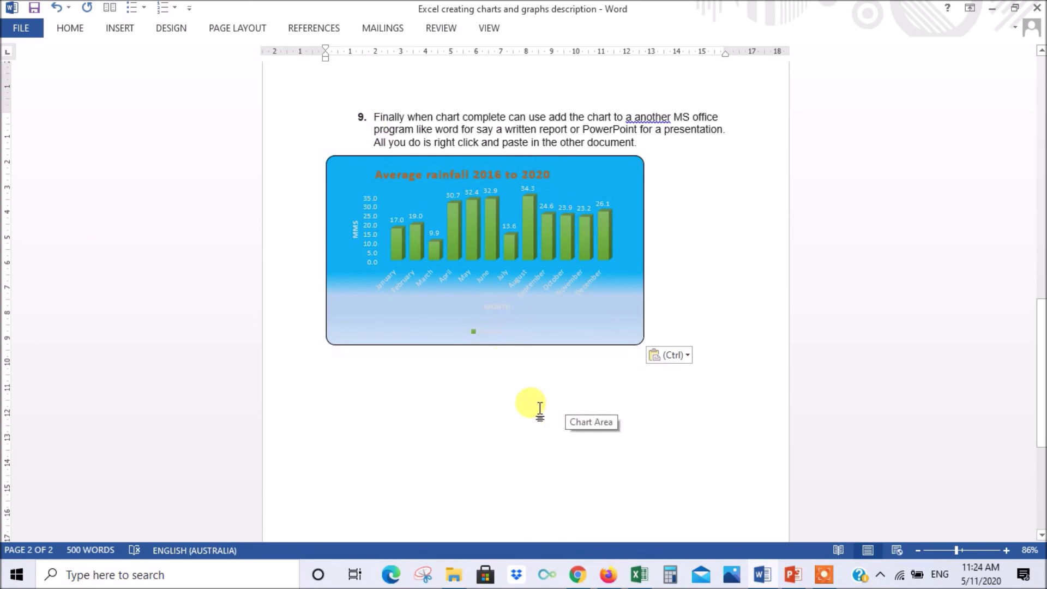
{"action": "left_click", "coordinate": [791, 578]}
Paste the column chart onto slide 2 with Use Destination Theme & Embed Workbook.
{"action": "left_click", "coordinate": [77, 154]}
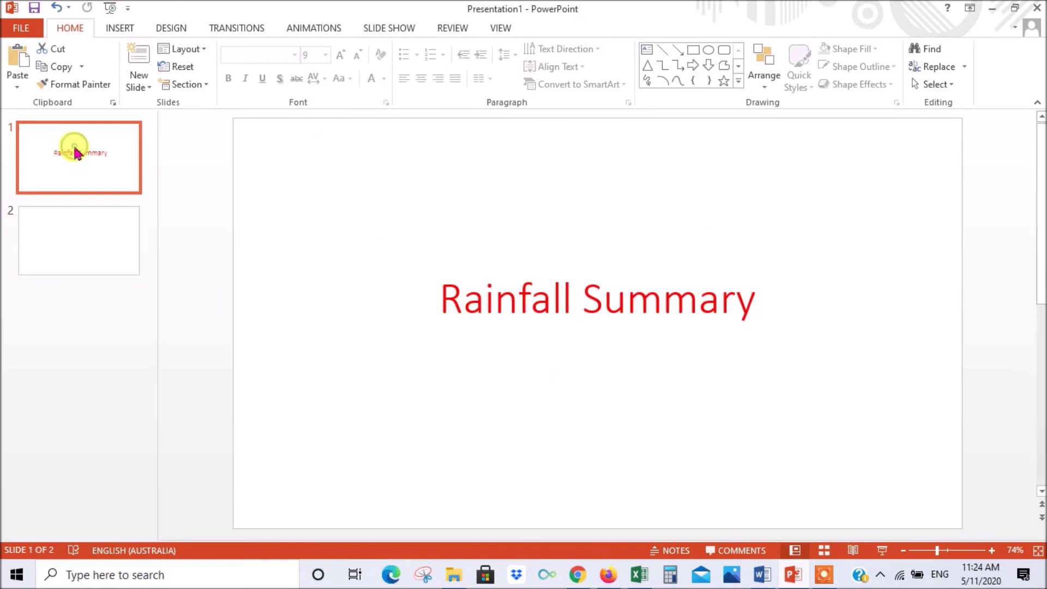
{"action": "left_click", "coordinate": [60, 254]}
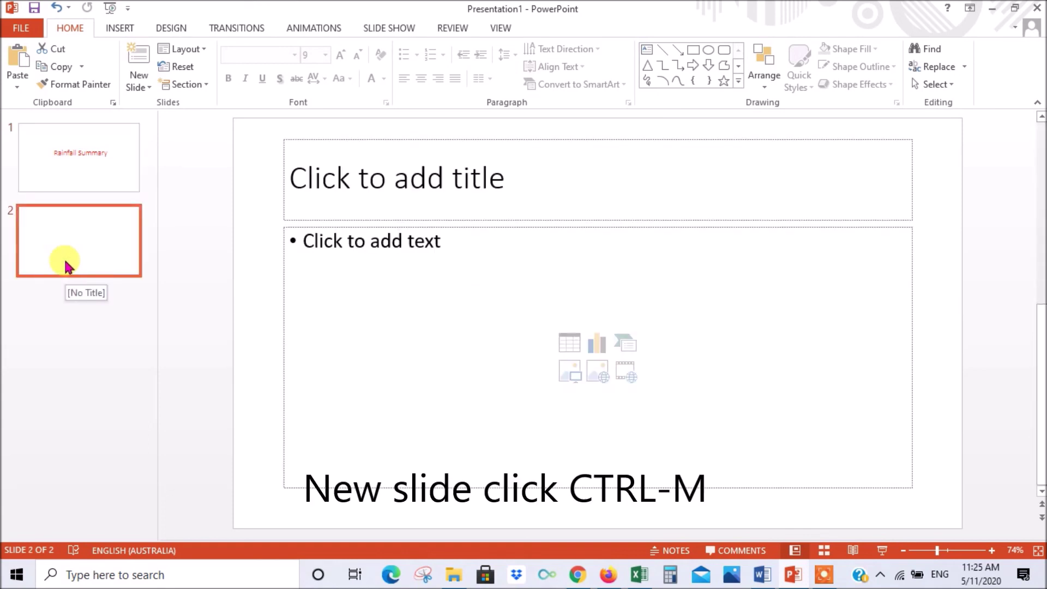
{"action": "right_click", "coordinate": [442, 266]}
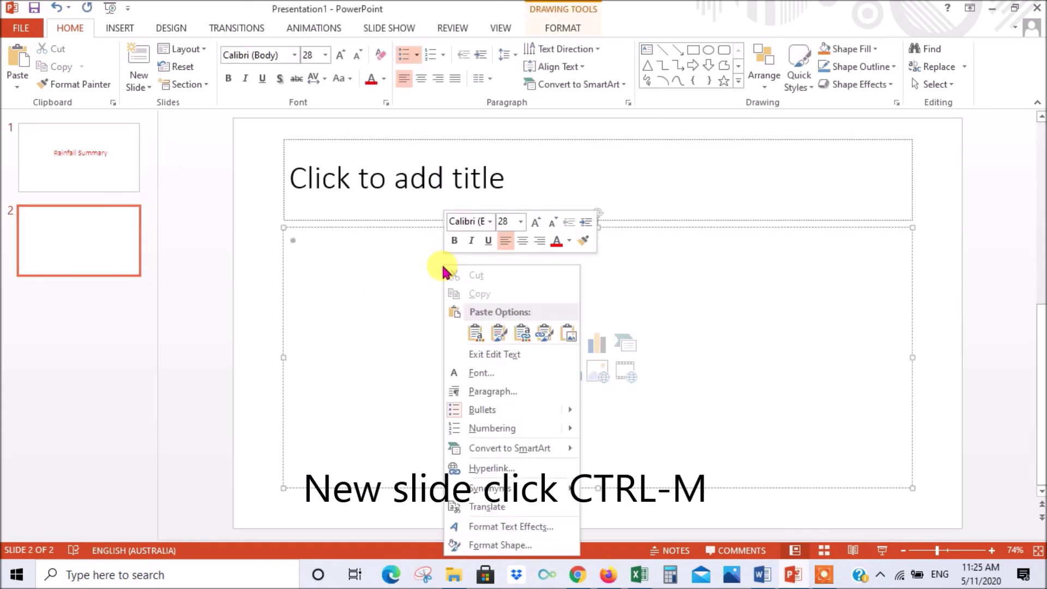
{"action": "left_click", "coordinate": [480, 337]}
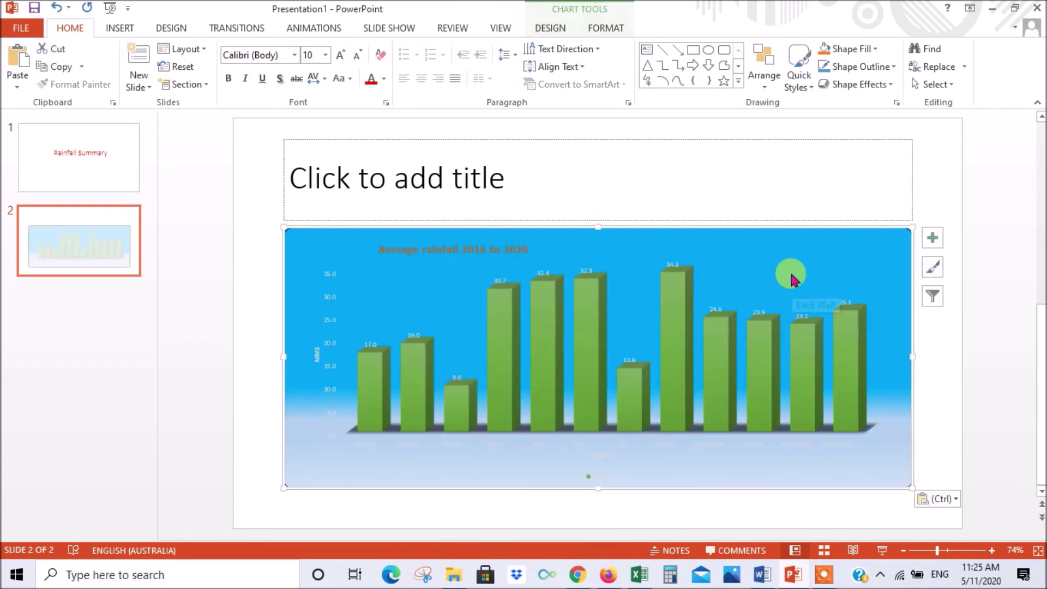
{"action": "scroll", "coordinate": [791, 277], "scroll_direction": "up", "scroll_amount": 2}
{"action": "scroll", "coordinate": [791, 277], "scroll_direction": "down", "scroll_amount": 2}
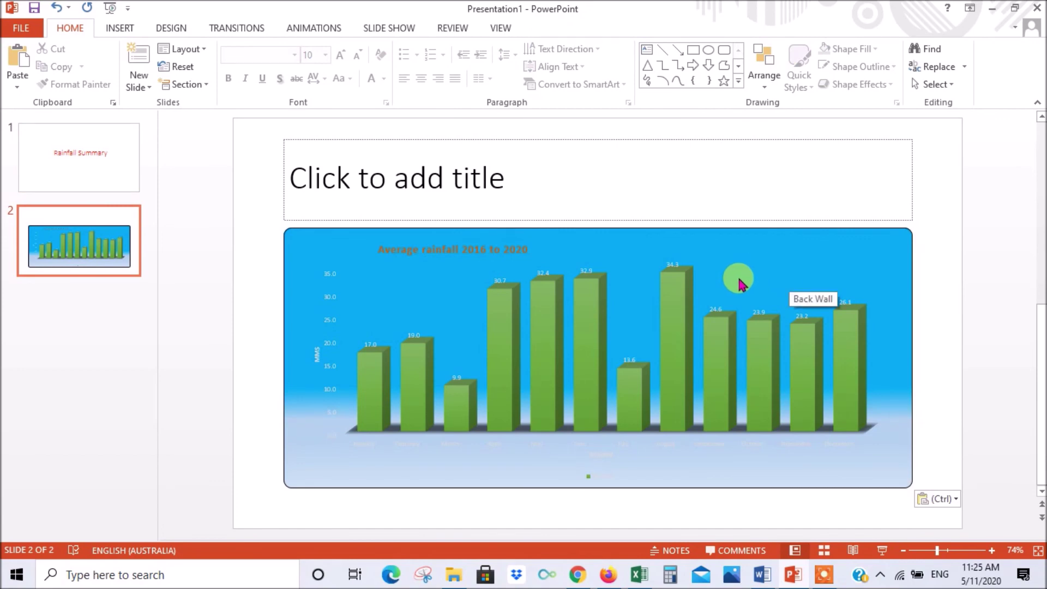
{"action": "mouse_move", "coordinate": [542, 368]}
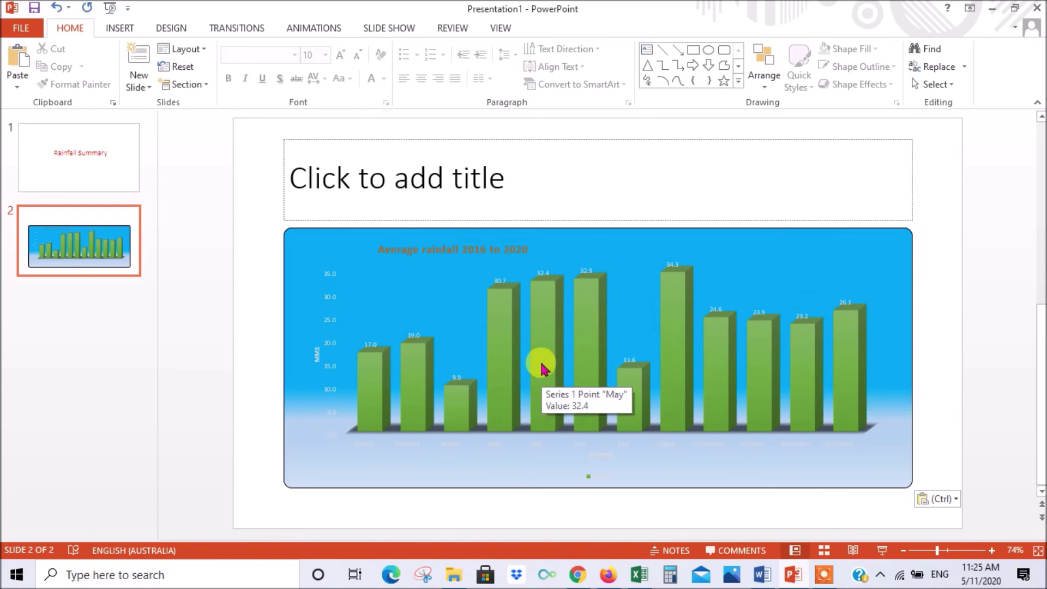